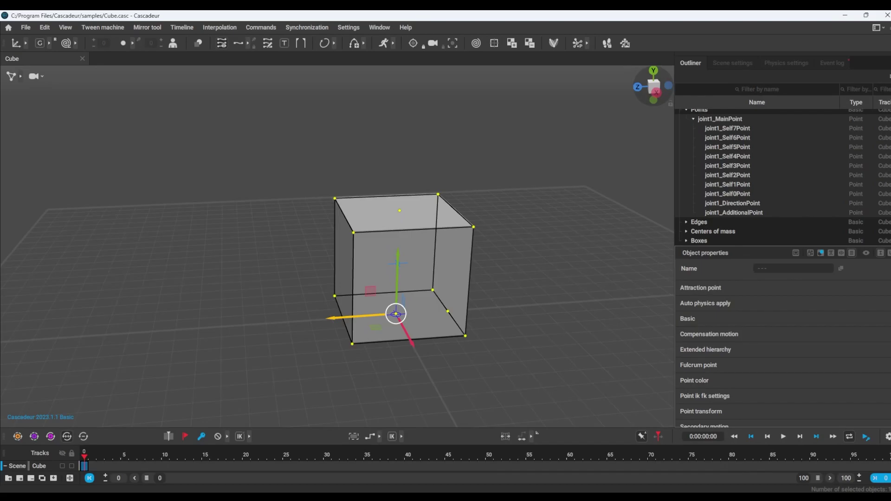
# Step: Enlarge the timeline area and select all points of the cube
pyautogui.moveTo(306, 428); pyautogui.dragTo(322, 373)
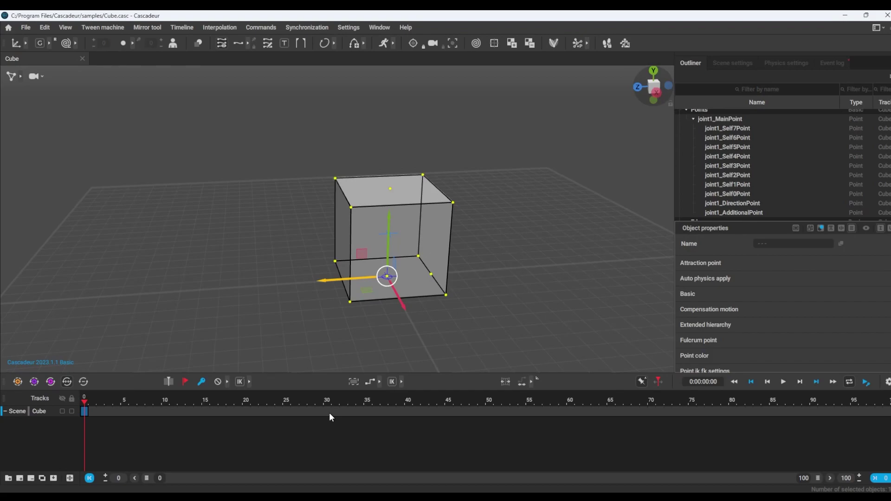
pyautogui.moveTo(214, 113); pyautogui.dragTo(584, 362)
pyautogui.click(584, 362)
pyautogui.moveTo(528, 110); pyautogui.dragTo(198, 320)
pyautogui.moveTo(213, 93); pyautogui.dragTo(548, 359)
pyautogui.moveTo(315, 286); pyautogui.dragTo(332, 291)
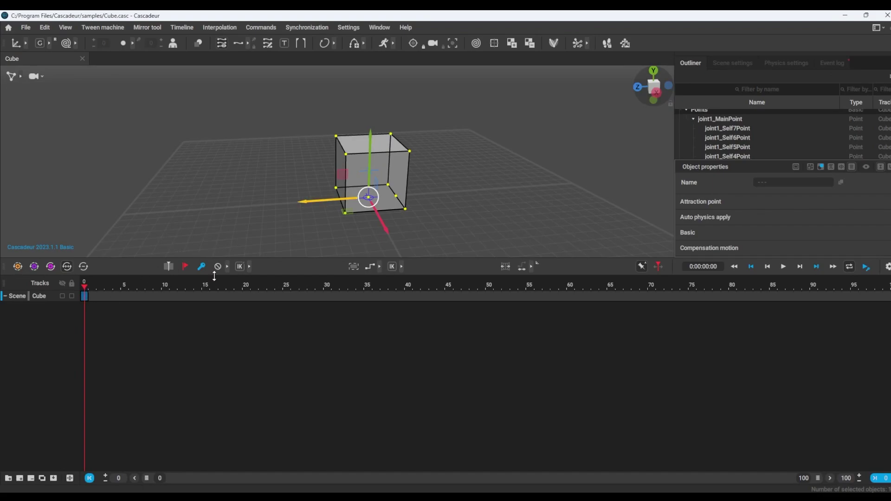
pyautogui.moveTo(303, 202); pyautogui.dragTo(447, 213)
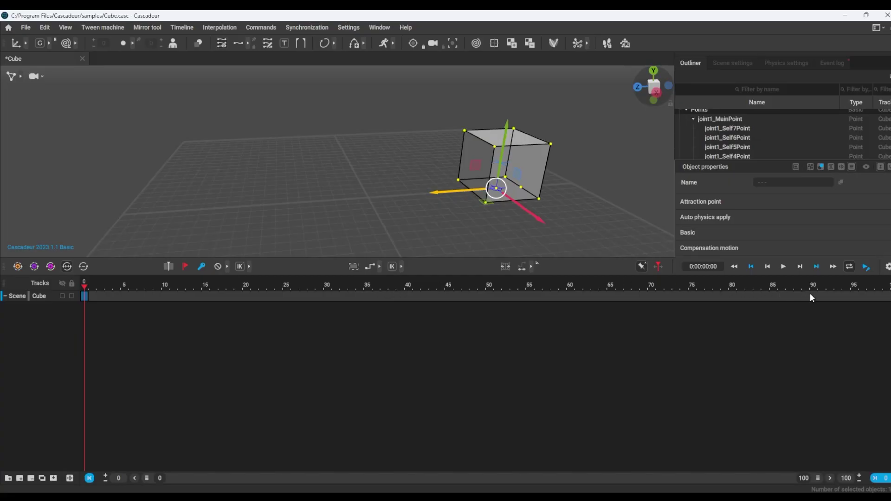
pyautogui.click(890, 285)
pyautogui.hotkey('ctrl', 'z')
pyautogui.hotkey('ctrl', 'z')
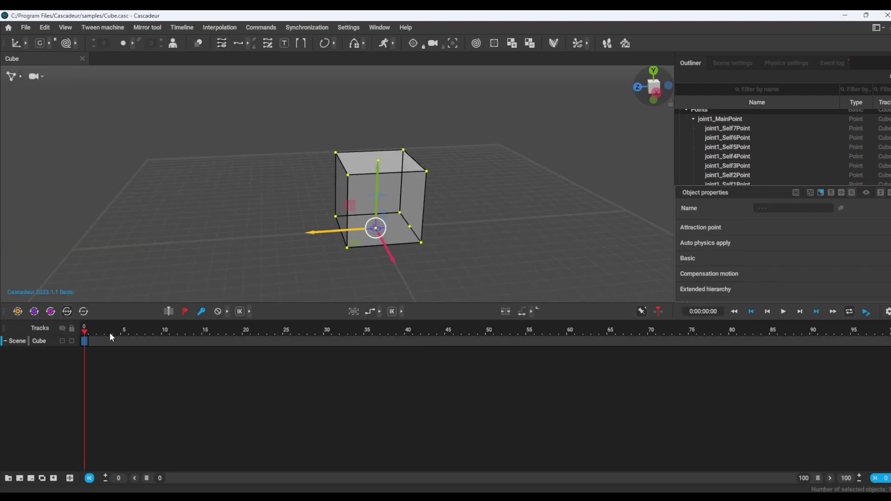
# Step: Move the cube along the Z axis away from the grid's centre and add a keyframe at frame 15
pyautogui.moveTo(311, 230); pyautogui.dragTo(467, 221)
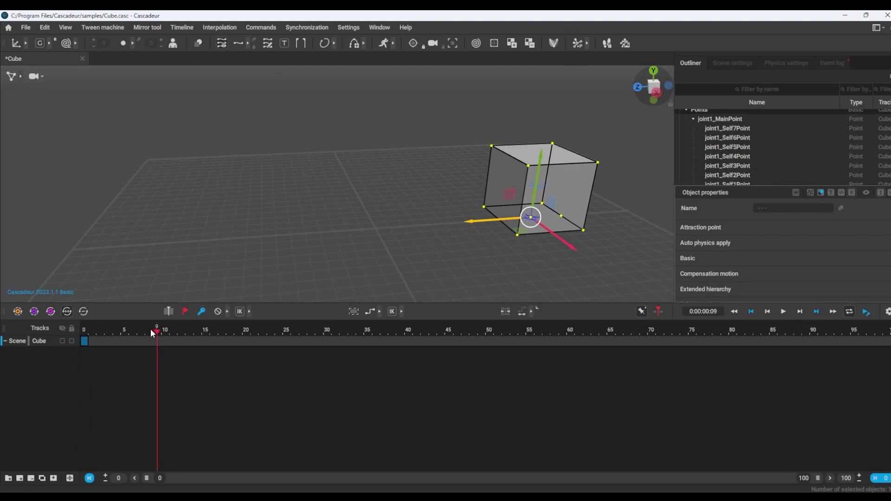
pyautogui.moveTo(80, 335); pyautogui.dragTo(202, 334)
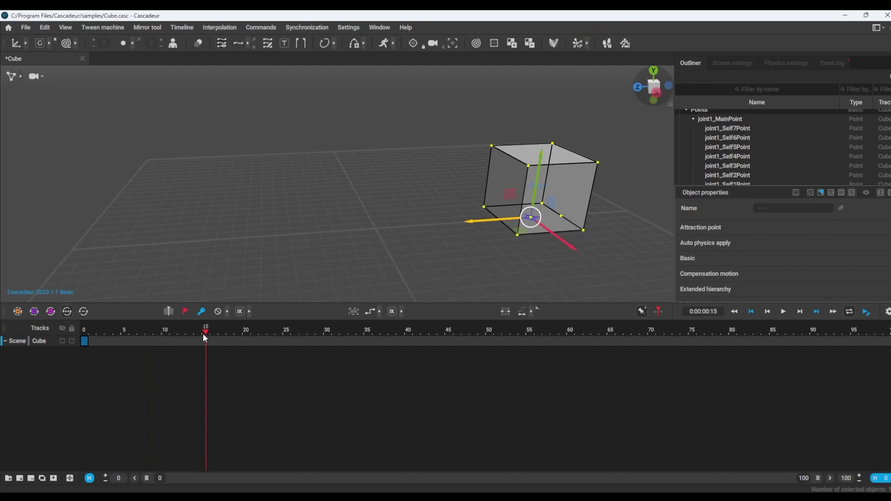
pyautogui.press('k')
# Step: At frame 0, move the cube back along the Z axis to the grid's centre and check the poses at frames 0 and 15
pyautogui.moveTo(206, 333); pyautogui.dragTo(79, 337)
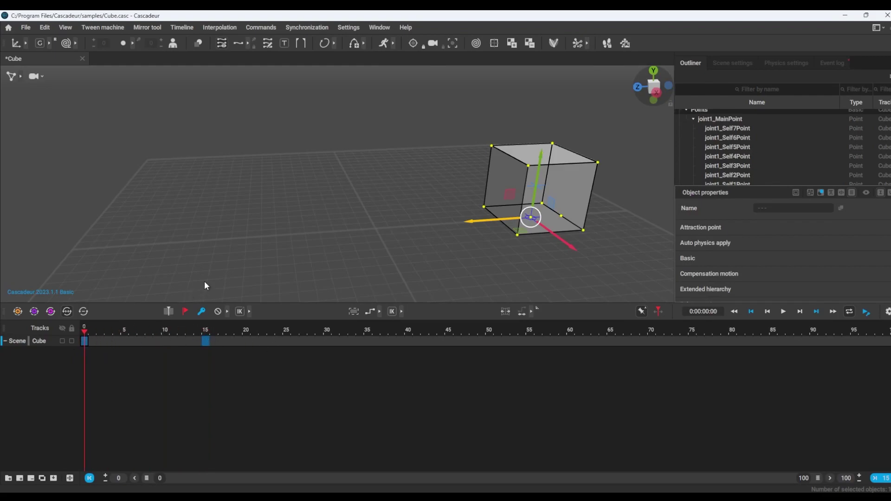
pyautogui.moveTo(470, 222); pyautogui.dragTo(312, 244)
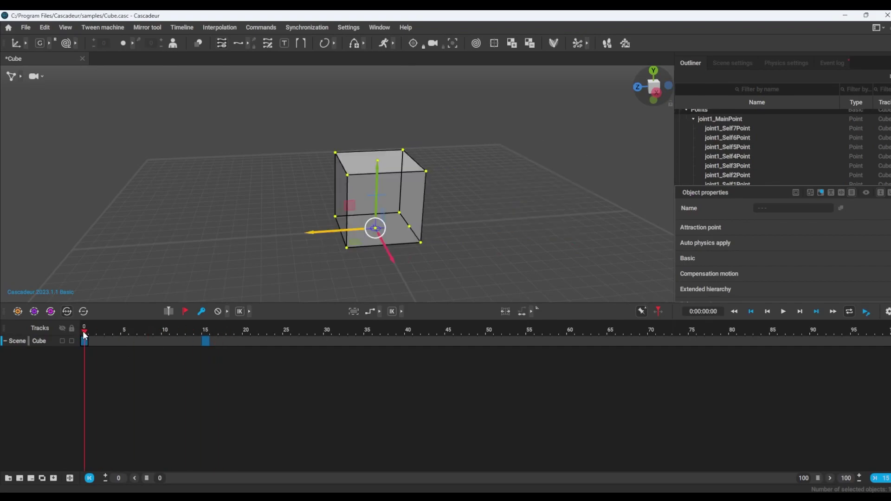
pyautogui.moveTo(84, 335); pyautogui.dragTo(205, 330)
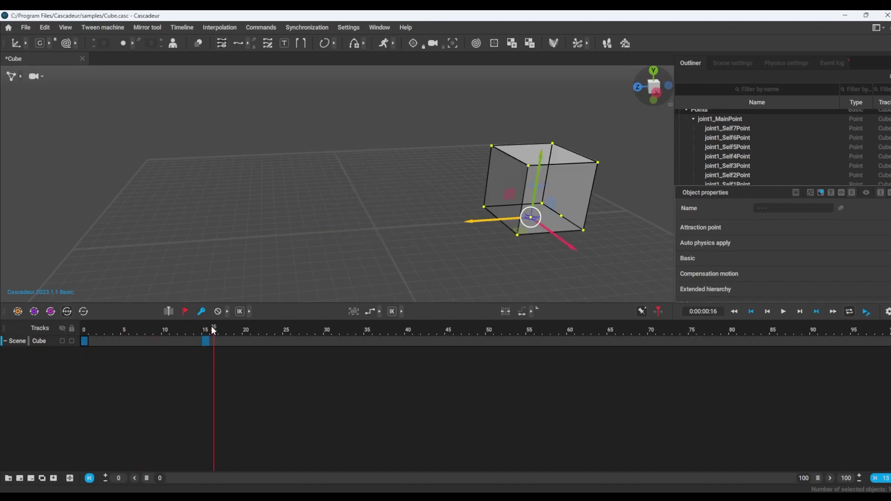
pyautogui.moveTo(357, 231); pyautogui.dragTo(277, 204, button='right')
pyautogui.moveTo(278, 205); pyautogui.dragTo(323, 206, button='middle')
pyautogui.moveTo(202, 331); pyautogui.dragTo(84, 329)
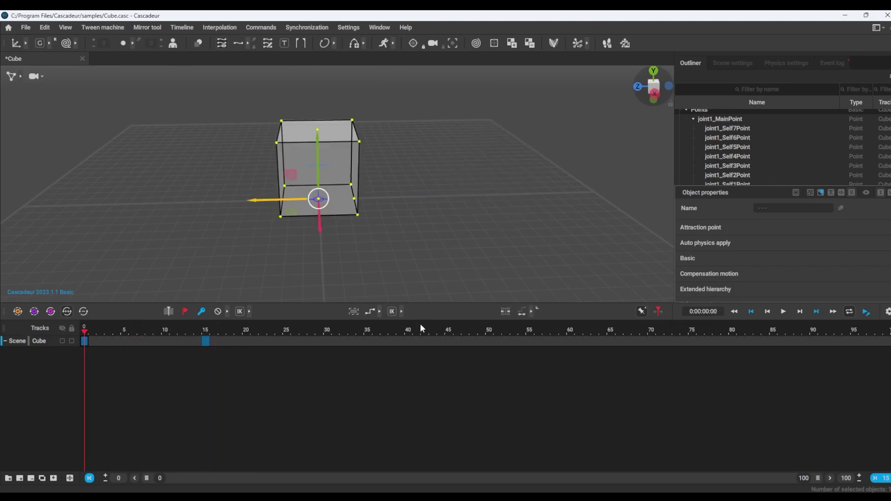
# Step: Set the interval between frames 0 and 15 to Linear interpolation and play the animation from frame 0
pyautogui.click(380, 313)
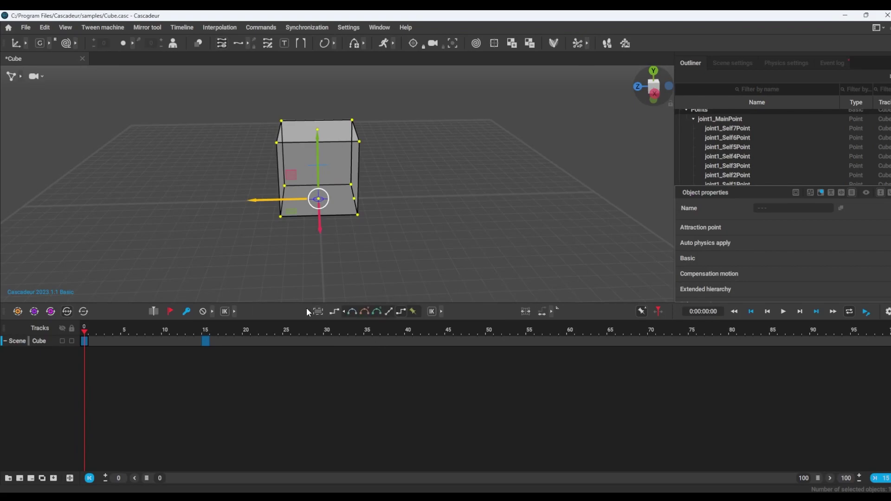
pyautogui.click(389, 311)
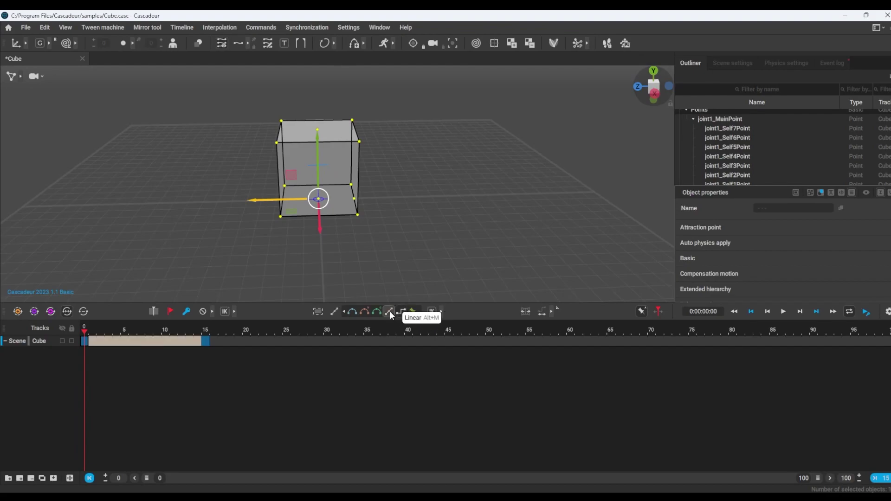
pyautogui.moveTo(86, 332)
pyautogui.mouseDown()
pyautogui.moveTo(199, 338)
pyautogui.moveTo(84, 344)
pyautogui.moveTo(205, 341)
pyautogui.moveTo(76, 337)
pyautogui.mouseUp()
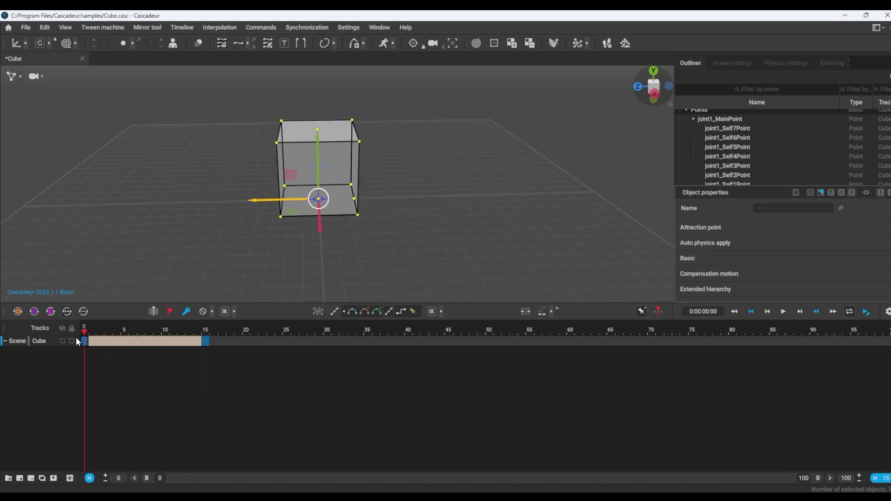
pyautogui.click(783, 312)
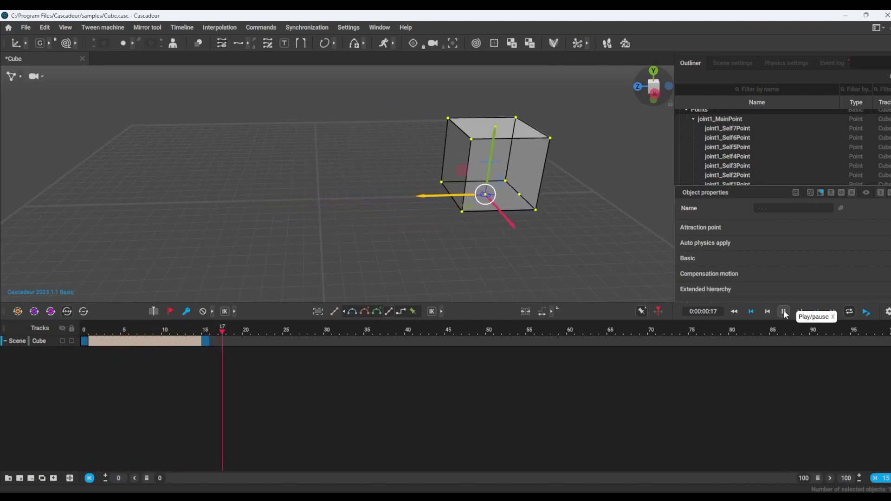
pyautogui.click(700, 331)
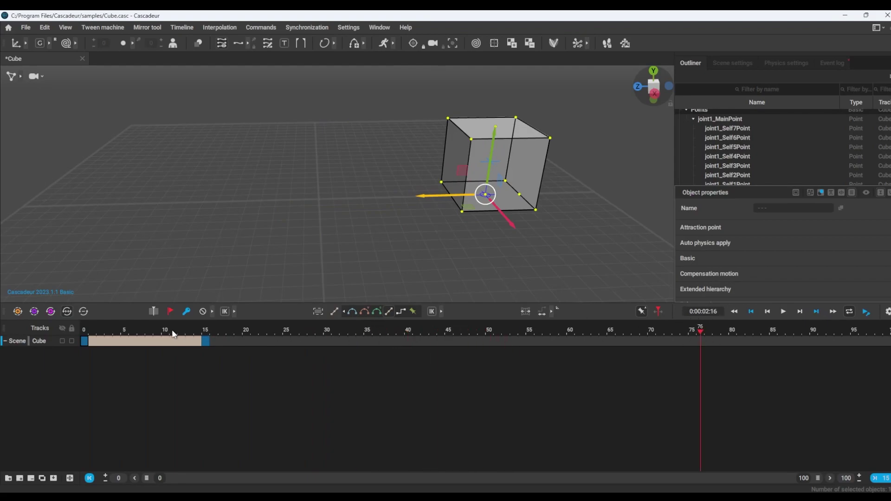
pyautogui.moveTo(143, 332); pyautogui.dragTo(68, 327)
pyautogui.click(783, 312)
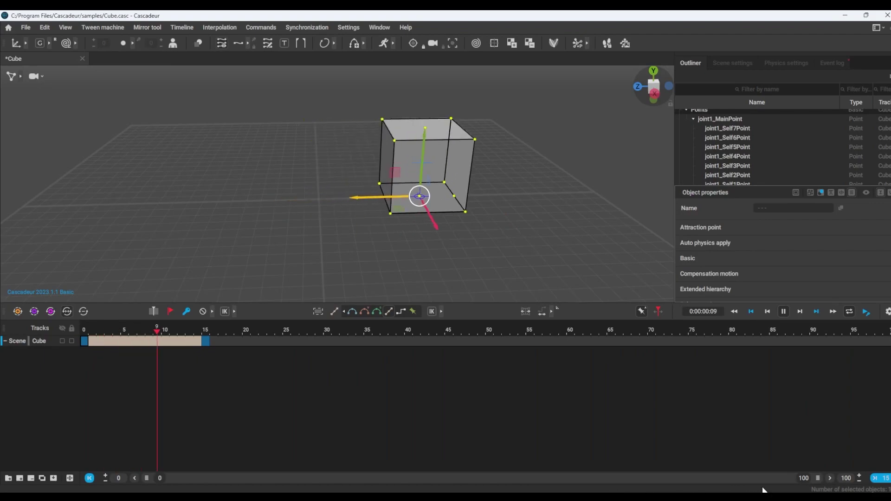
# Step: Shorten the timeline range to frames 0–15 so only the keyed motion loops, and stop playback
pyautogui.moveTo(819, 480); pyautogui.dragTo(545, 473)
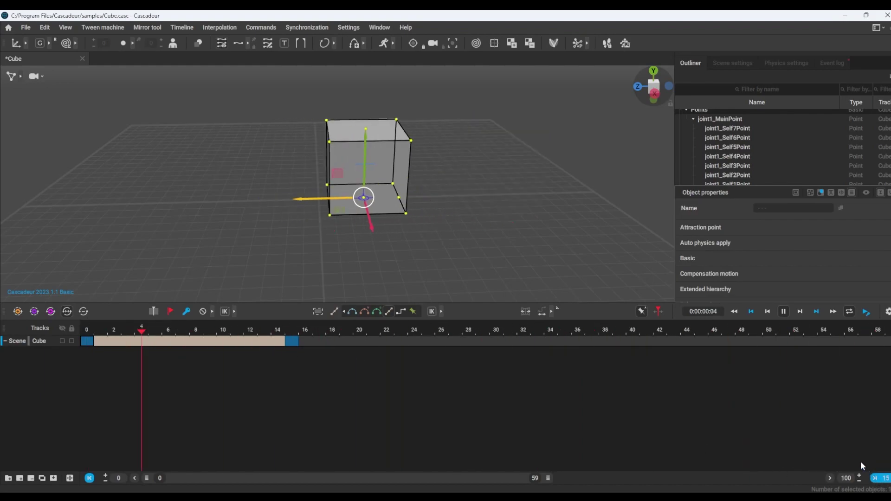
pyautogui.click(888, 478)
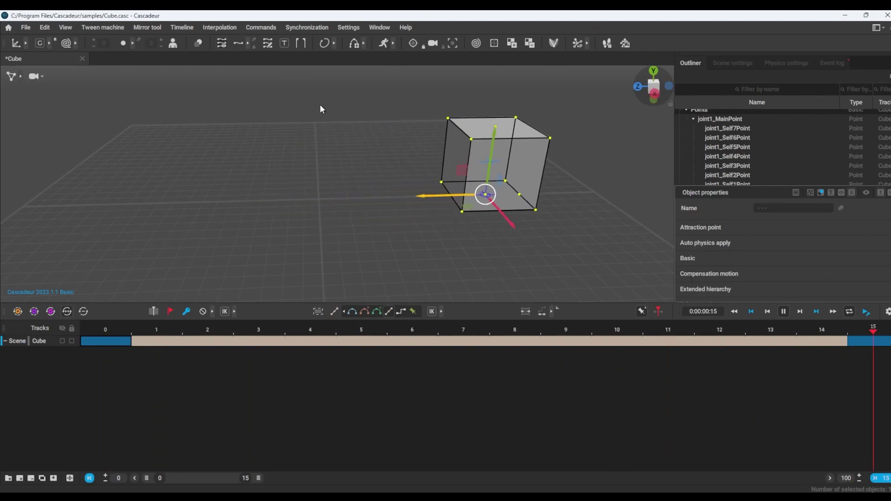
pyautogui.click(786, 310)
# Step: Change the interval starting at frame 0 to the blue curve interpolation and preview the motion
pyautogui.click(121, 338)
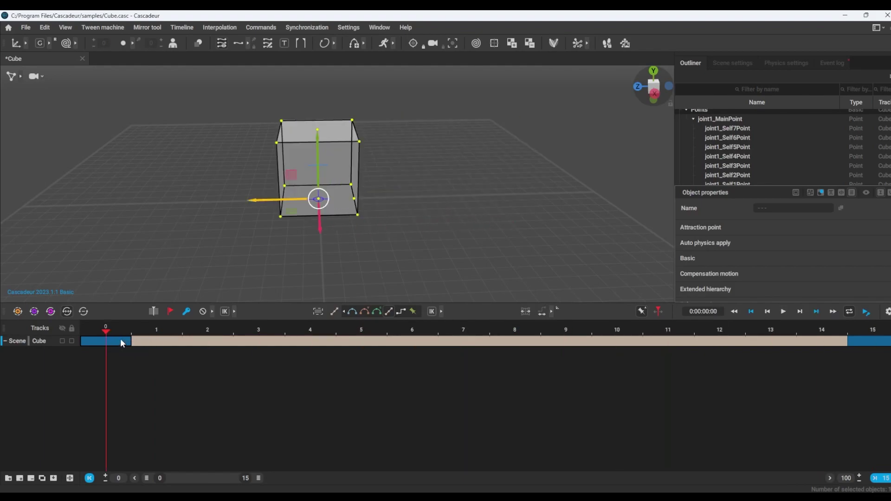
pyautogui.click(351, 311)
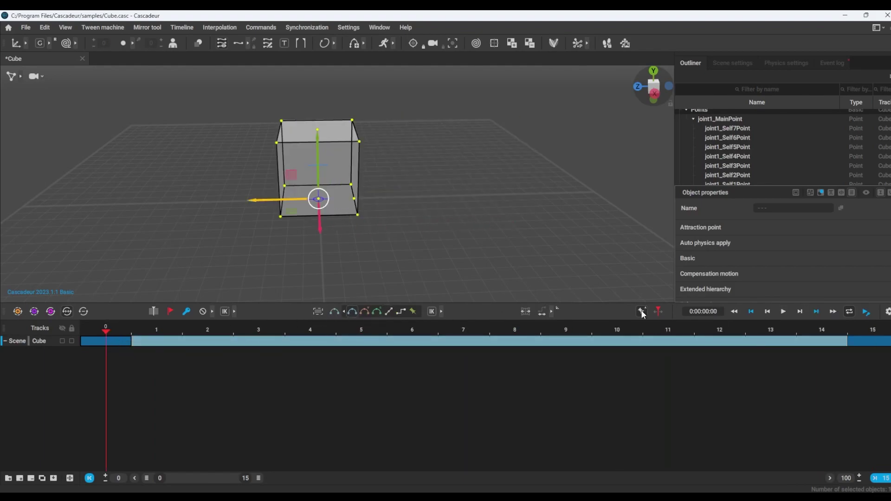
pyautogui.click(784, 312)
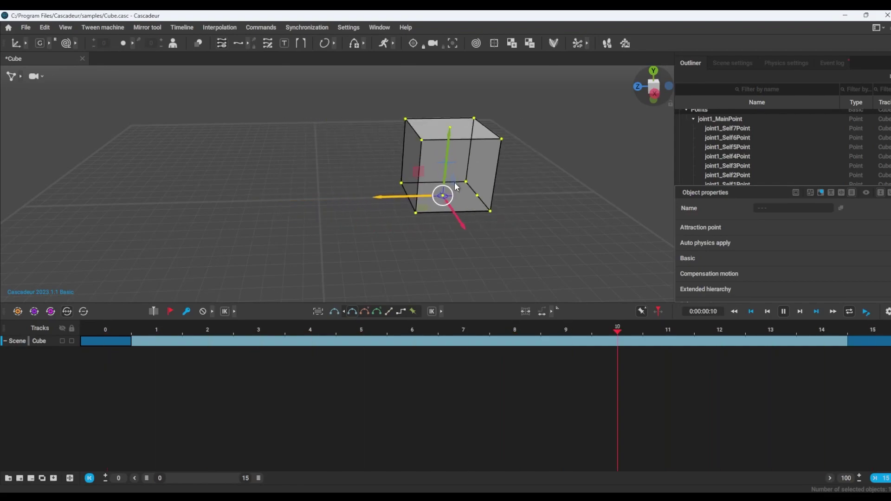
pyautogui.click(784, 312)
# Step: Extend the displayed timeline range to frames 0–62
pyautogui.click(832, 481)
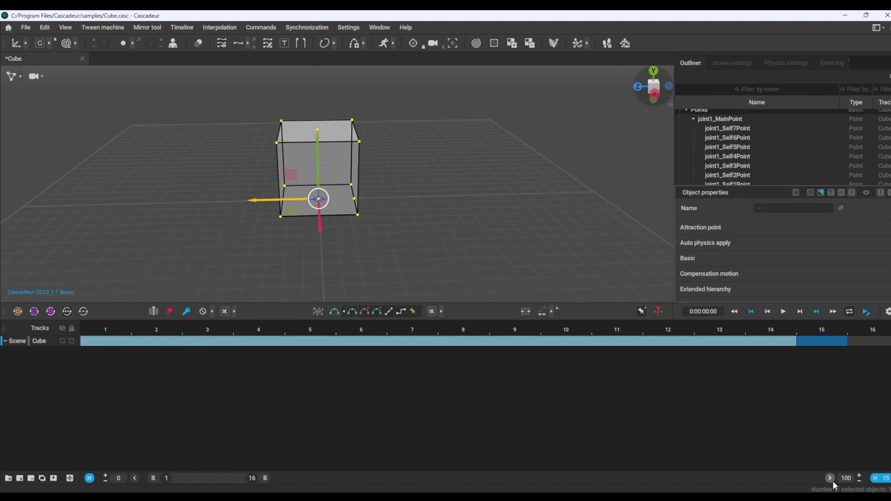
pyautogui.click(832, 481)
pyautogui.click(832, 481)
pyautogui.click(832, 481)
pyautogui.click(832, 480)
pyautogui.click(832, 481)
pyautogui.click(831, 481)
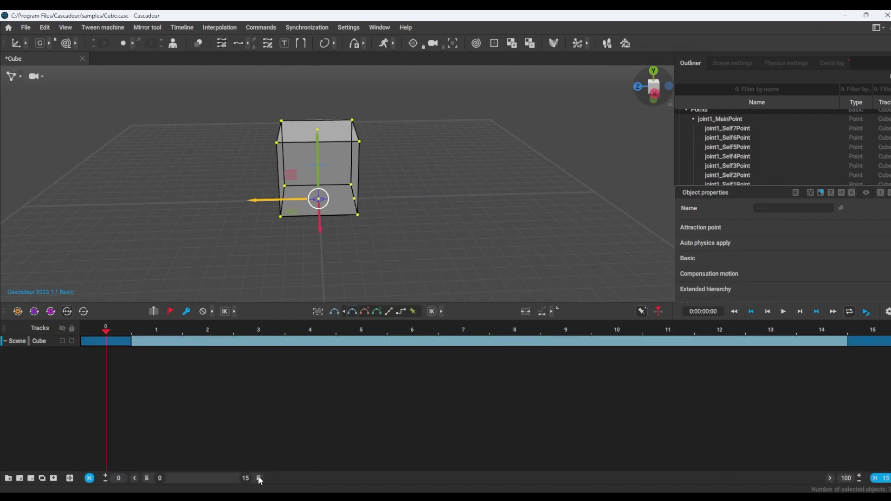
pyautogui.moveTo(259, 479); pyautogui.dragTo(574, 491)
# Step: Move the cube's keyframe from frame 15 to frame 50 and play the animation over the range ending there
pyautogui.click(281, 345)
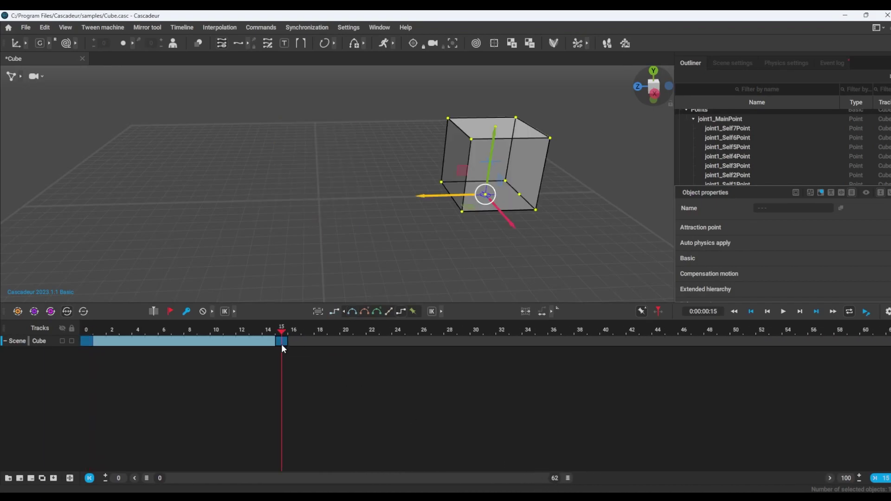
pyautogui.moveTo(281, 348); pyautogui.dragTo(741, 348)
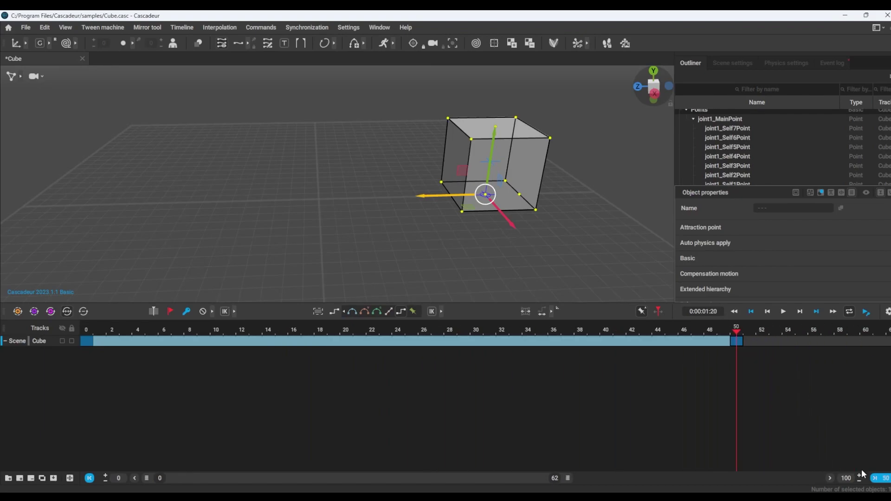
pyautogui.click(881, 483)
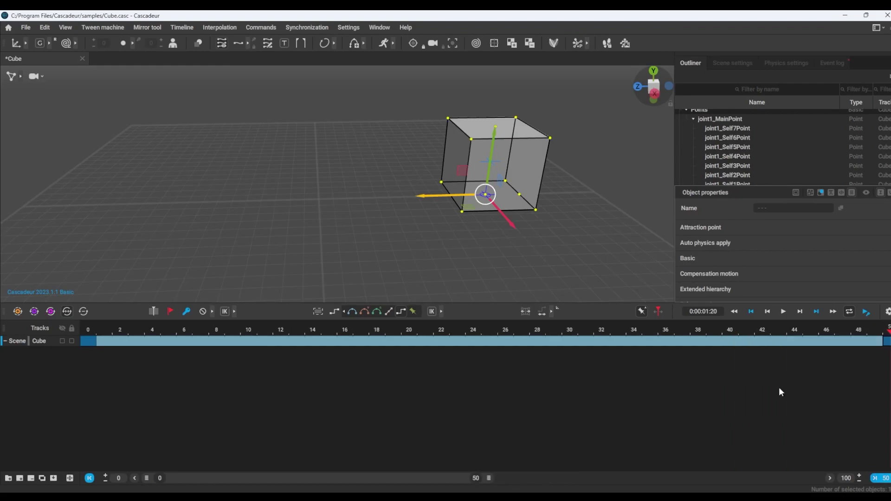
pyautogui.click(782, 312)
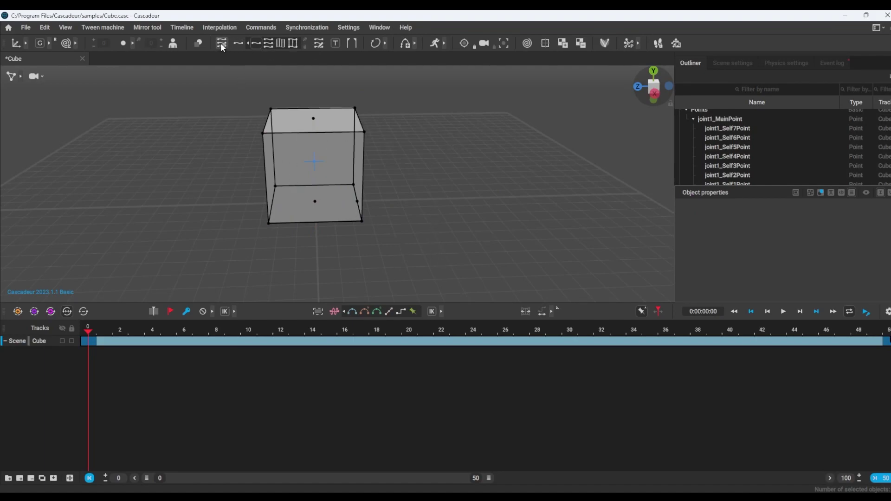
# Step: Select all points of the cube and the whole interval from frame 0 to 50, and display the motion trajectory
pyautogui.moveTo(443, 257); pyautogui.dragTo(444, 259)
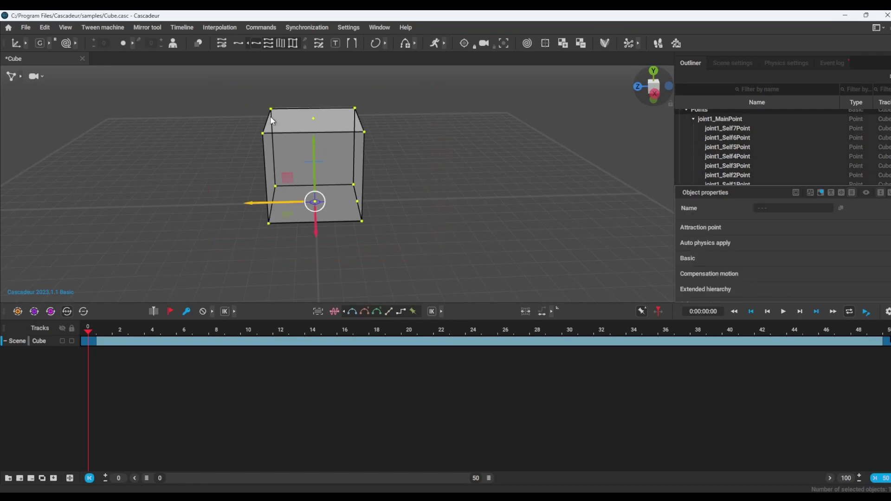
pyautogui.keyDown('shift'); pyautogui.click(886, 343); pyautogui.keyUp('shift')
pyautogui.click(221, 44)
pyautogui.scroll(10, 462, 243)
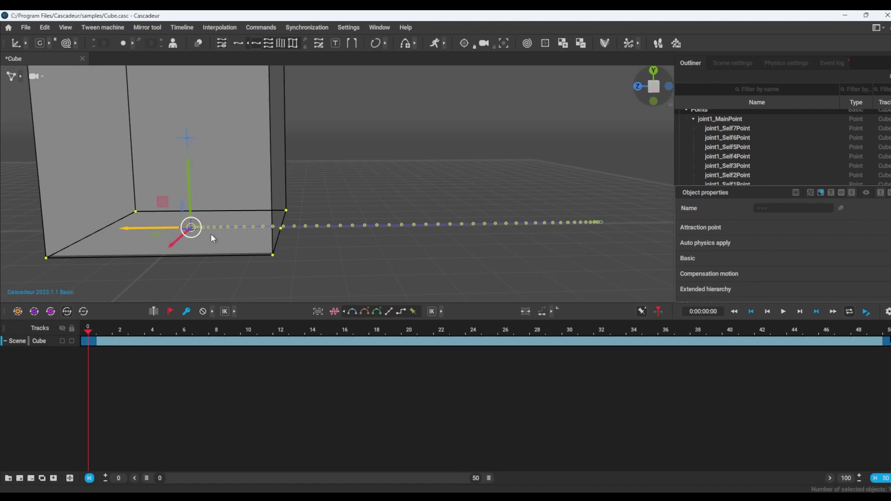
pyautogui.scroll(1, 220, 232)
pyautogui.scroll(-1, 214, 234)
pyautogui.scroll(-1, 419, 232)
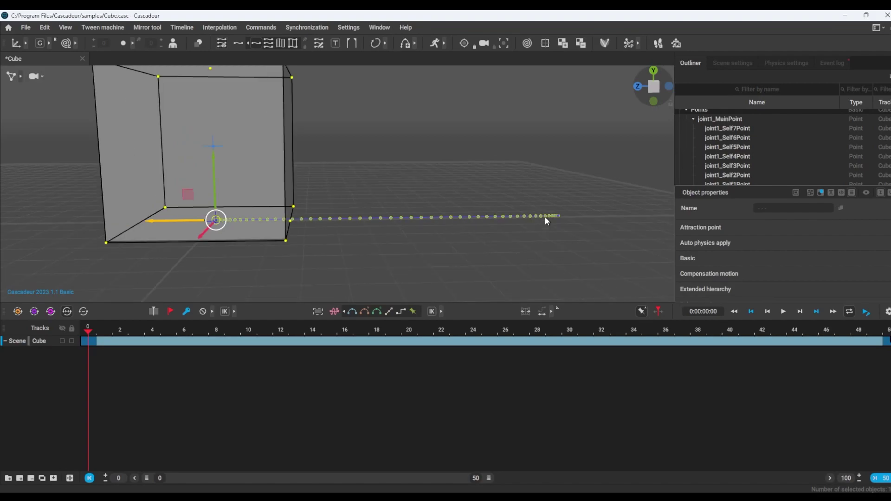
# Step: Play the animation and examine the spacing of the trajectory points along the cube's path
pyautogui.click(788, 312)
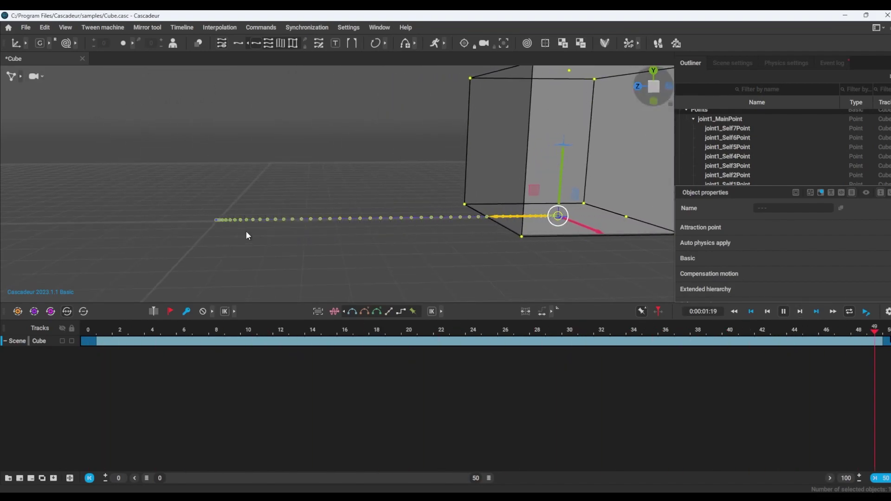
pyautogui.scroll(-3, 327, 234)
pyautogui.keyDown('alt'); pyautogui.moveTo(327, 235); pyautogui.dragTo(319, 212); pyautogui.keyUp('alt')
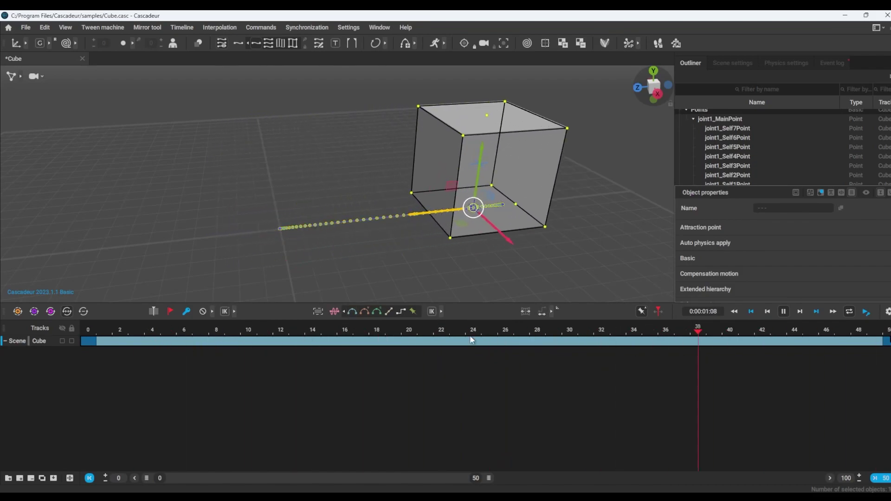
# Step: Switch the interval to the green curve interpolation, inspect the trajectory spacing from the side, and go to frame 22
pyautogui.click(361, 313)
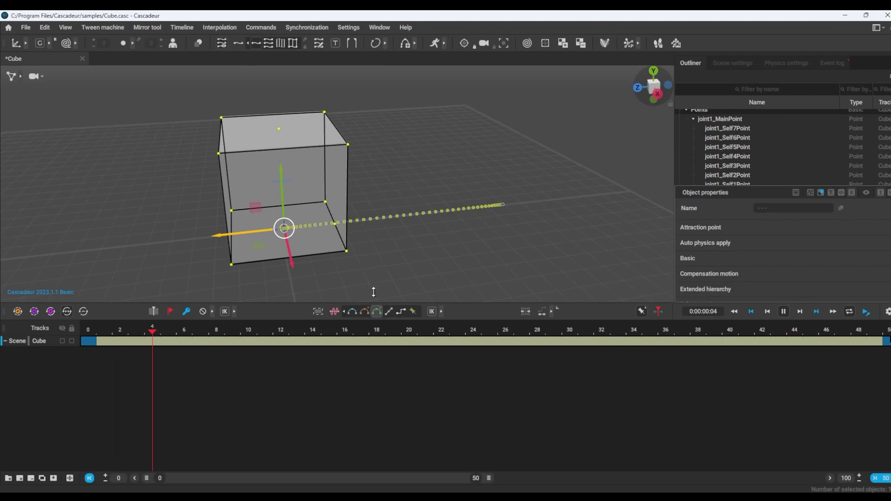
pyautogui.scroll(2, 491, 271)
pyautogui.keyDown('alt'); pyautogui.moveTo(491, 271); pyautogui.dragTo(470, 257); pyautogui.keyUp('alt')
pyautogui.keyDown('alt'); pyautogui.moveTo(471, 257); pyautogui.dragTo(460, 246, button='middle'); pyautogui.keyUp('alt')
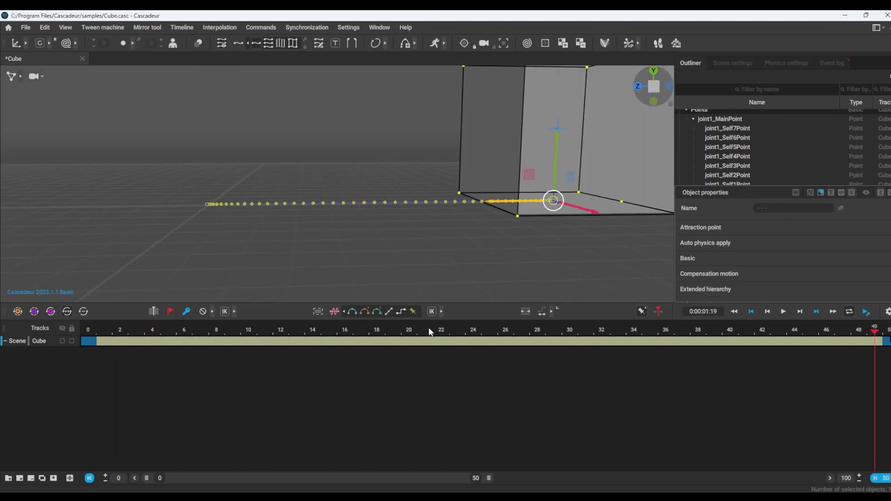
pyautogui.click(442, 331)
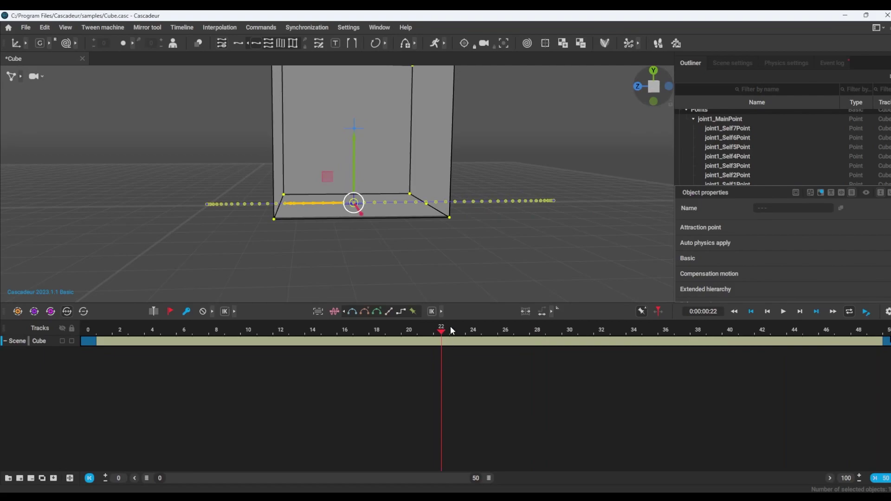
# Step: Add a keyframe at frame 22 and raise the cube above the ground there so its path forms an arc
pyautogui.press('f')
pyautogui.scroll(-3, 373, 186)
pyautogui.moveTo(346, 157); pyautogui.dragTo(345, 81)
pyautogui.scroll(3, 420, 179)
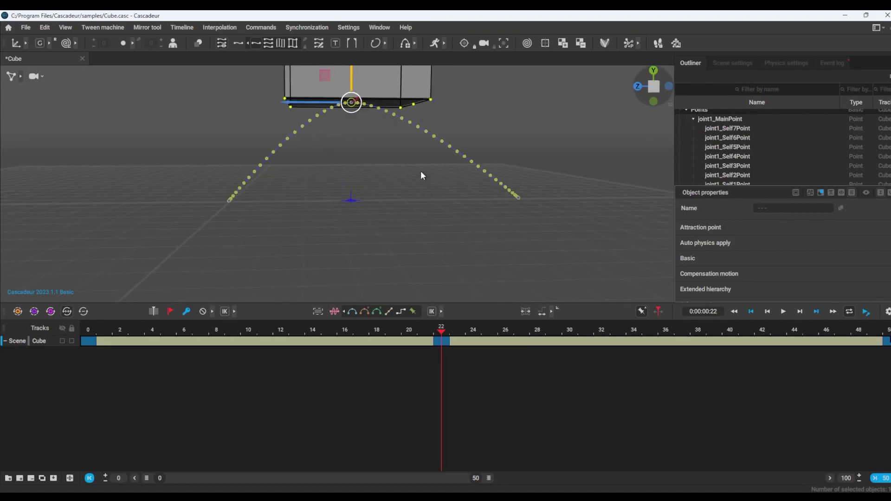
# Step: Set the intervals between frames 0 and 50 to Bezier interpolation and play the animation to examine the arc
pyautogui.click(351, 311)
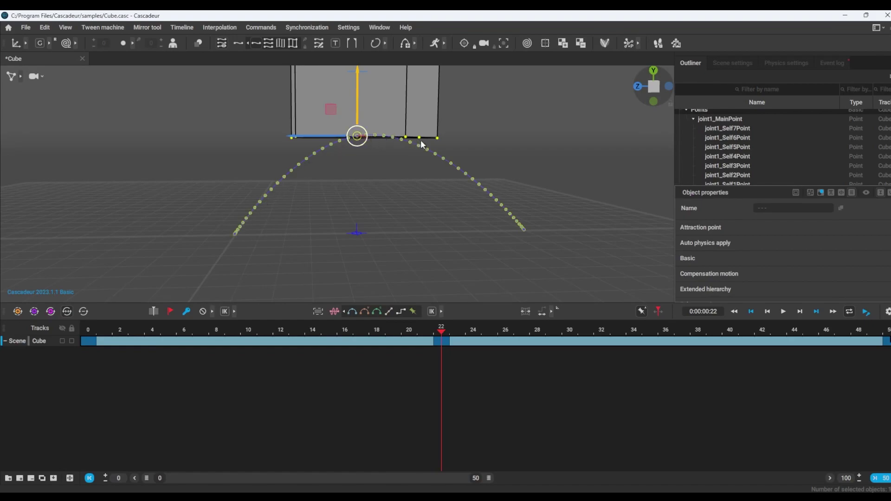
pyautogui.keyDown('alt'); pyautogui.moveTo(437, 200); pyautogui.dragTo(413, 209); pyautogui.keyUp('alt')
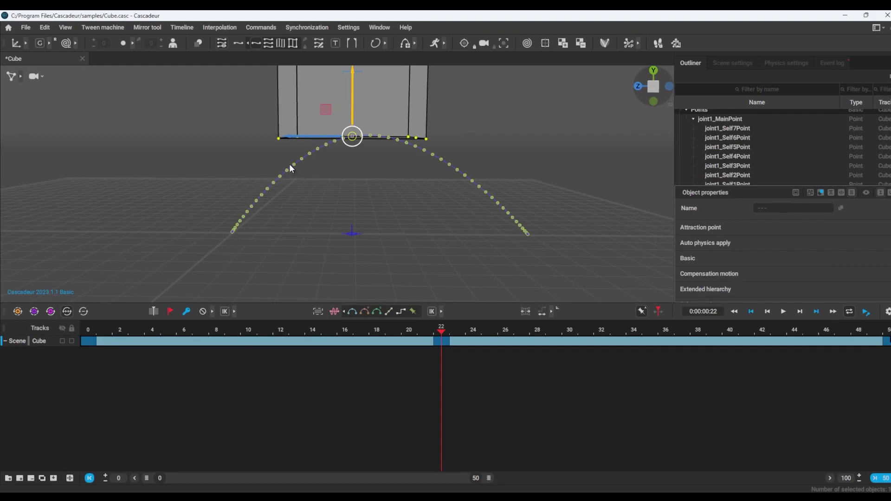
pyautogui.click(783, 312)
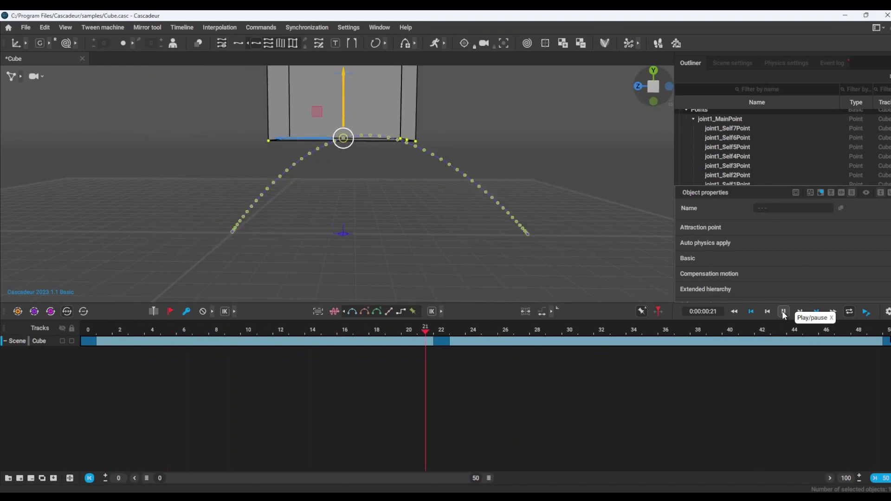
pyautogui.click(783, 312)
# Step: Play the animation while alternating between Bezier, the olive Bezier variant and Bezier clamped, and compare the shapes of the arc
pyautogui.click(368, 314)
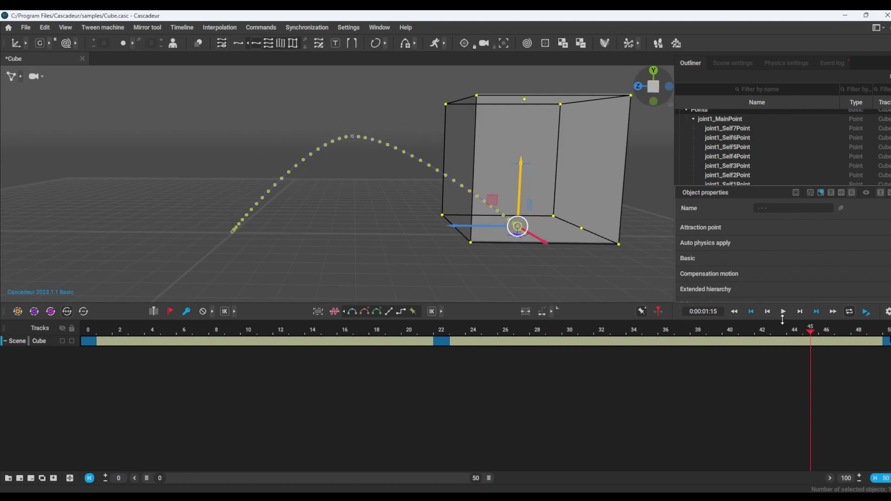
pyautogui.click(783, 310)
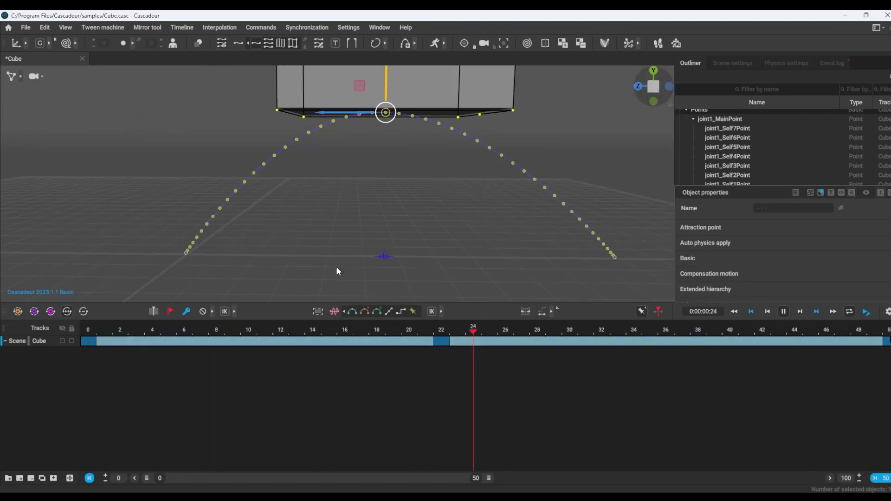
pyautogui.click(365, 312)
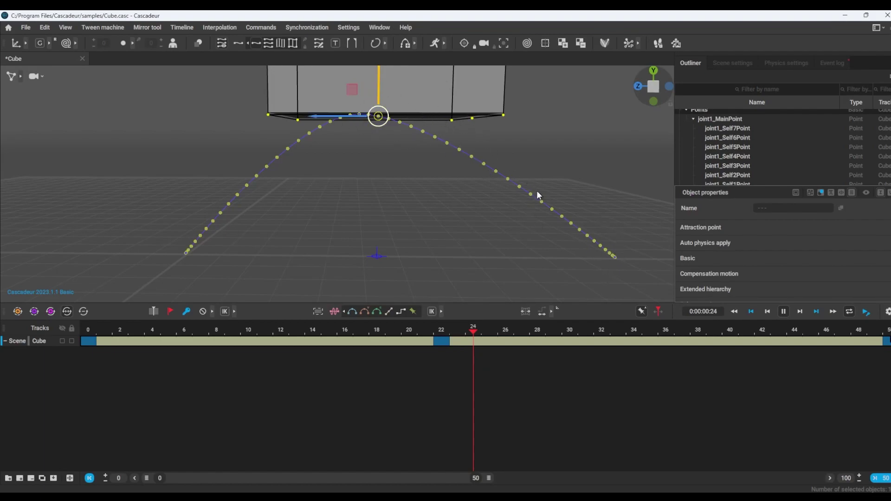
pyautogui.click(377, 312)
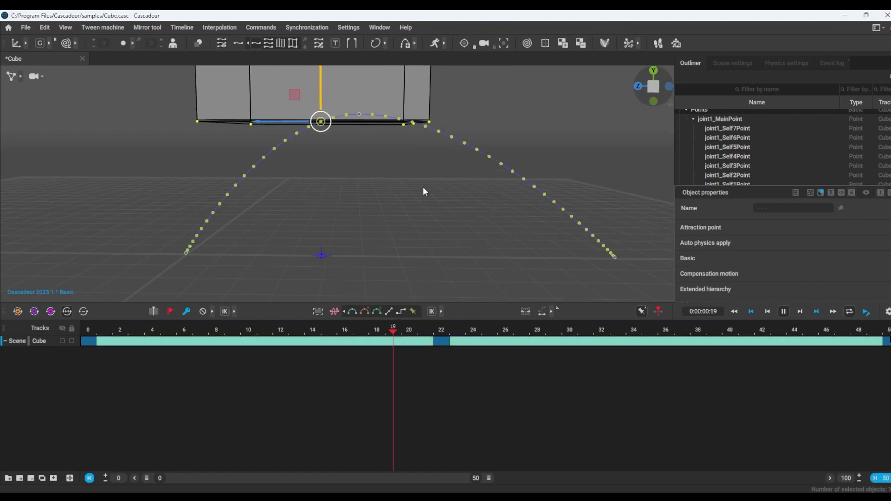
pyautogui.click(354, 312)
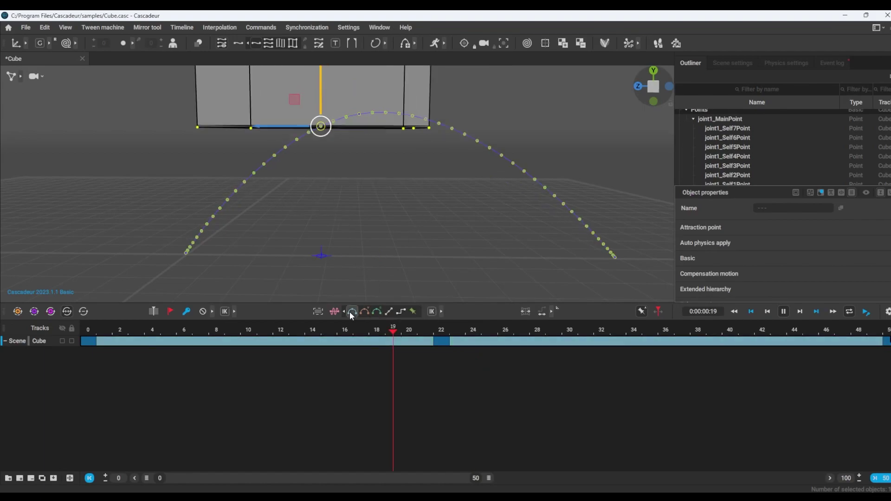
pyautogui.click(378, 313)
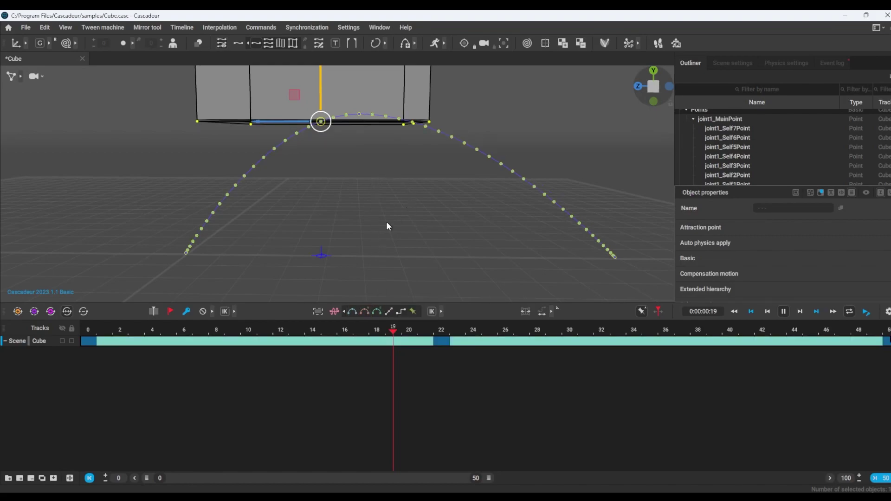
pyautogui.moveTo(352, 182)
pyautogui.keyDown('alt'); pyautogui.mouseDown()
pyautogui.moveTo(415, 225)
pyautogui.moveTo(356, 177)
pyautogui.mouseUp(); pyautogui.keyUp('alt')
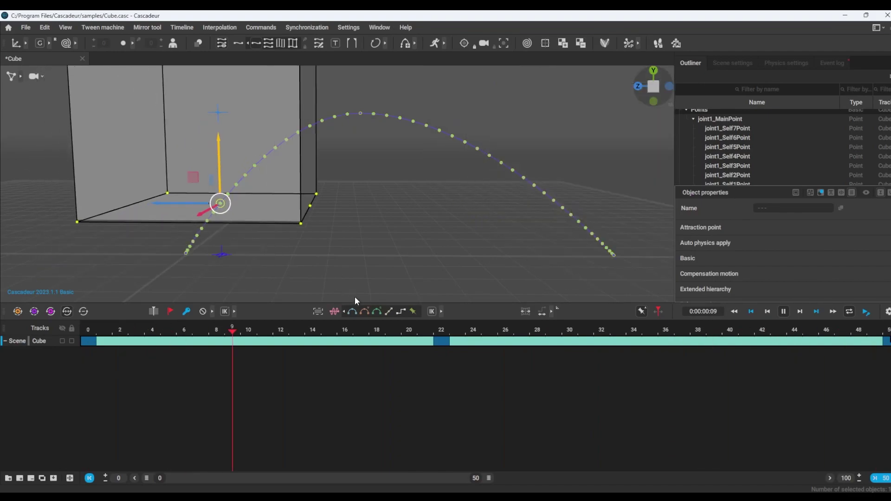
# Step: Alternate the three Bezier types, stopping playback partway, to compare point spacing near the arc's peak, ending on Bezier clamped
pyautogui.click(365, 312)
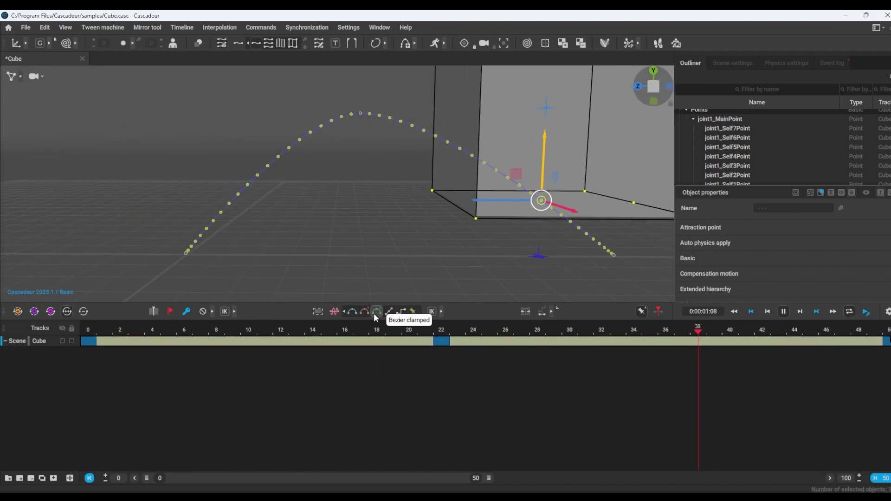
pyautogui.click(374, 314)
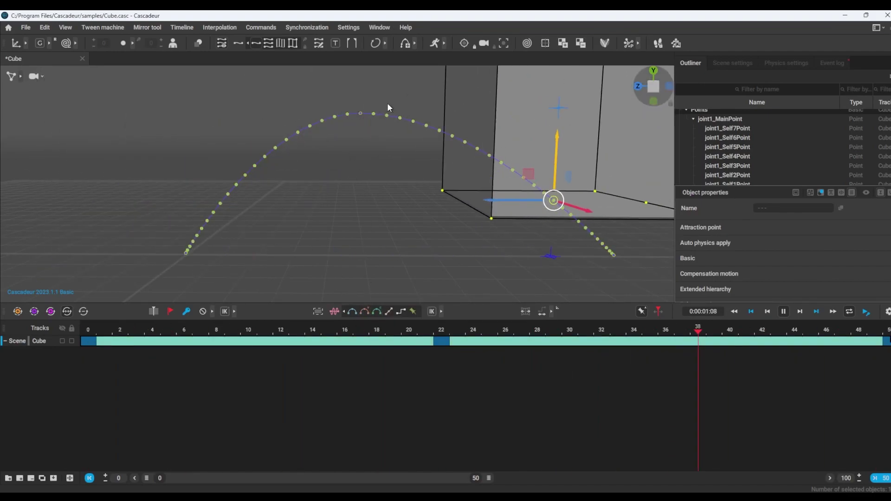
pyautogui.click(783, 312)
pyautogui.click(353, 311)
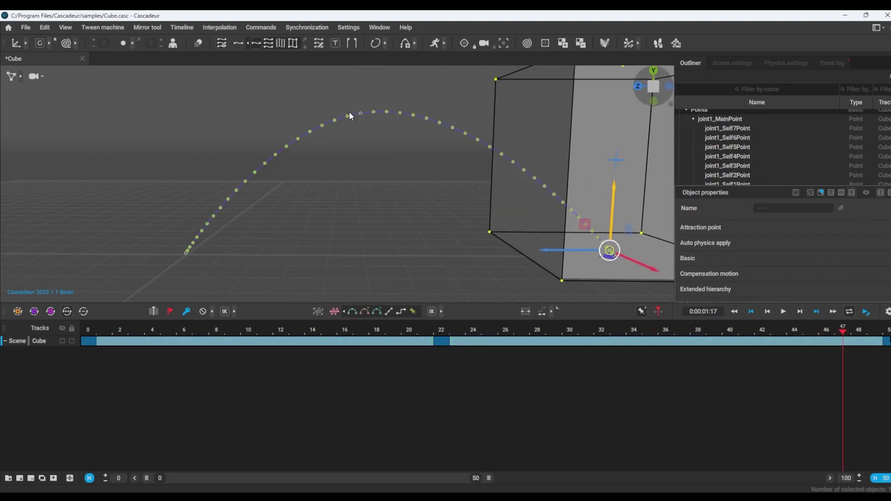
pyautogui.click(376, 311)
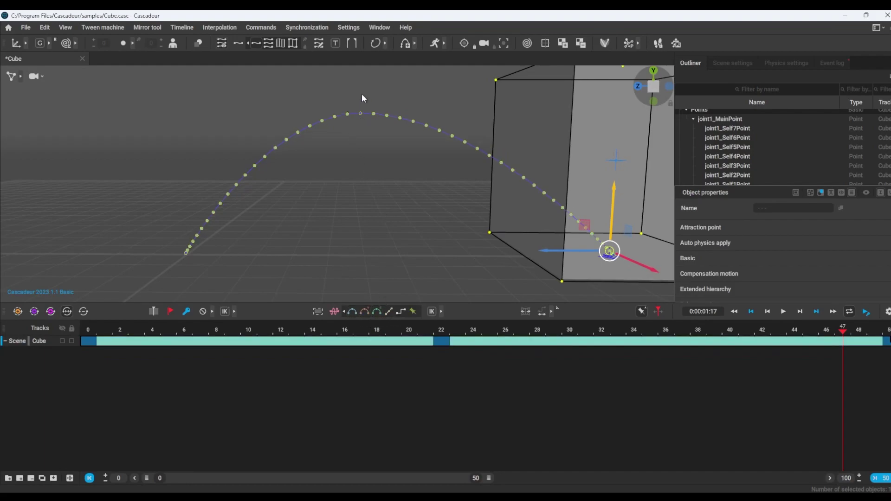
pyautogui.click(364, 312)
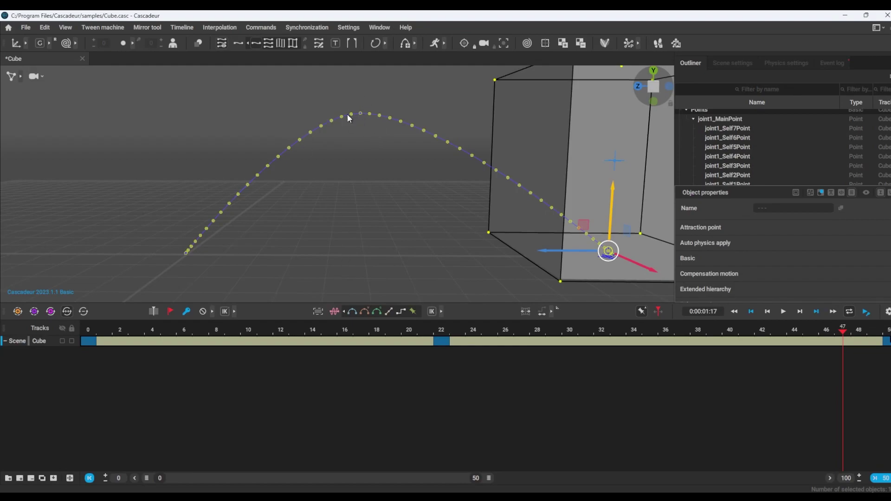
pyautogui.click(377, 312)
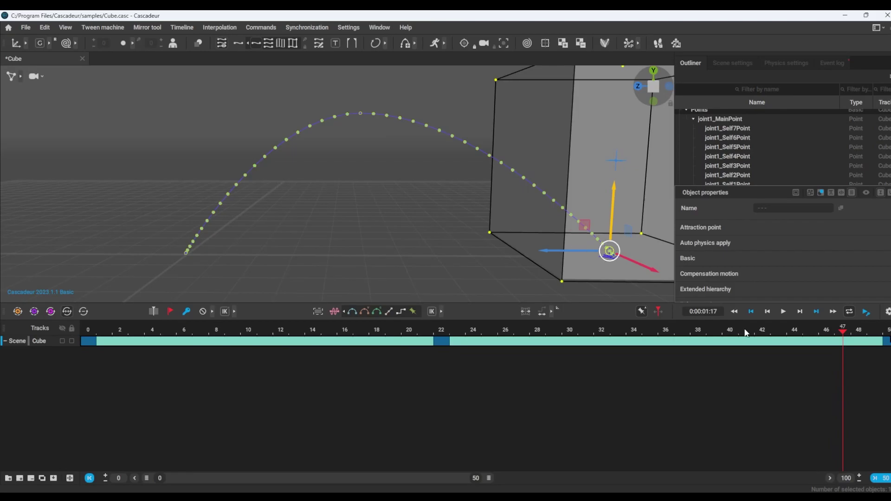
# Step: Play the animation, switch the intervals to Linear interpolation, and examine the spacing along the straight path segments
pyautogui.press('space')
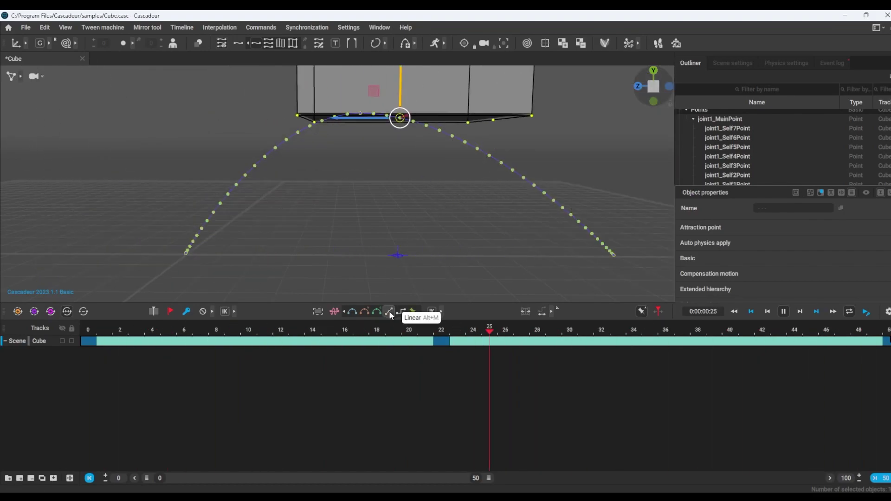
pyautogui.click(389, 311)
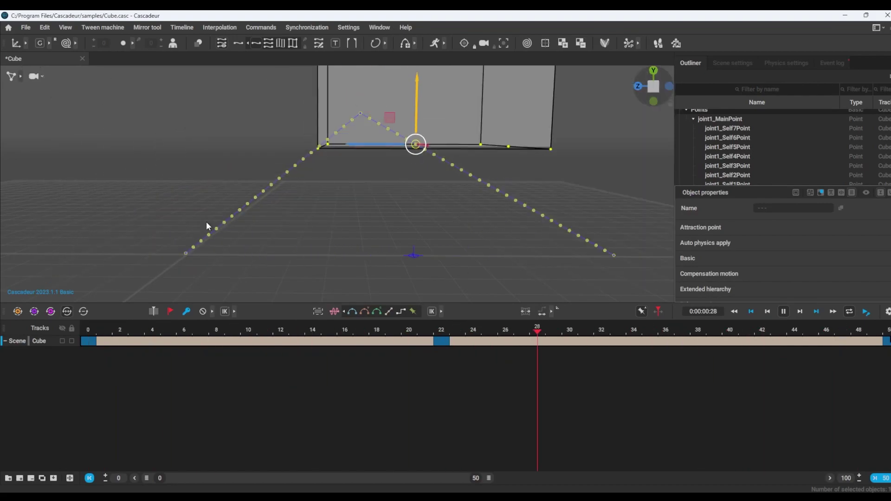
pyautogui.click(782, 312)
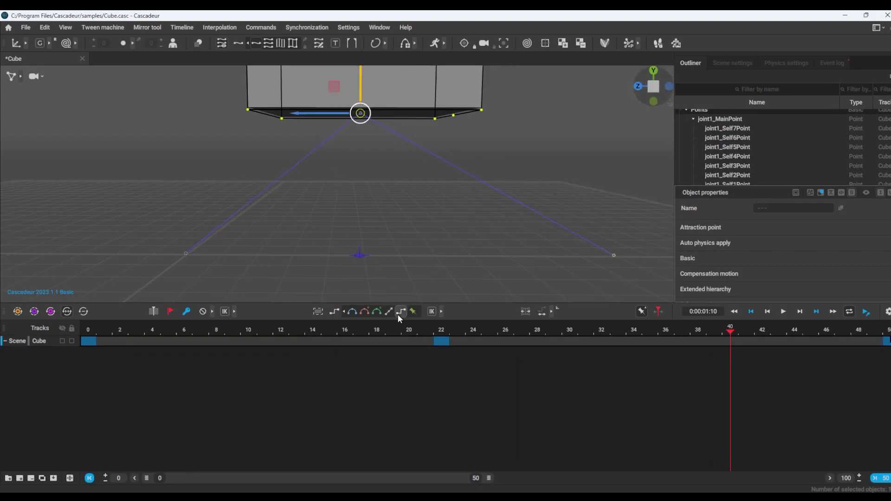
# Step: Play the cube's animation with stepped interpolation across all keyframes and examine the motion from a raised, angled view
pyautogui.click(781, 315)
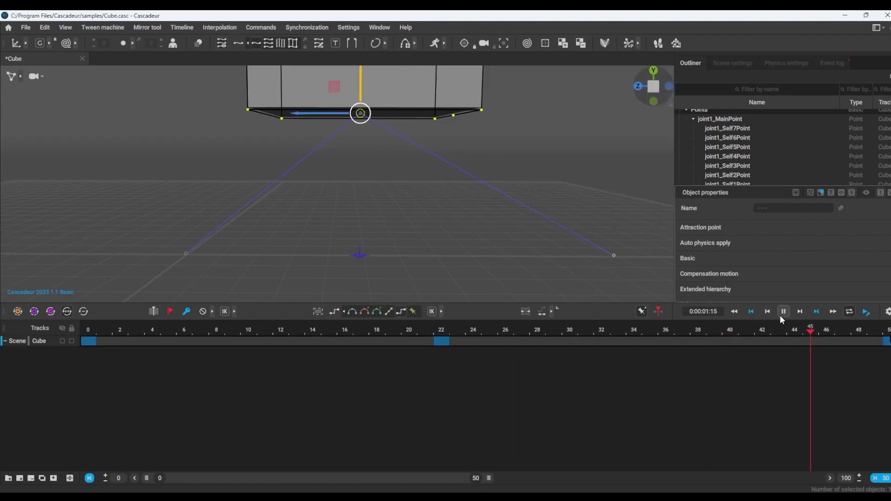
pyautogui.scroll(-5, 205, 213)
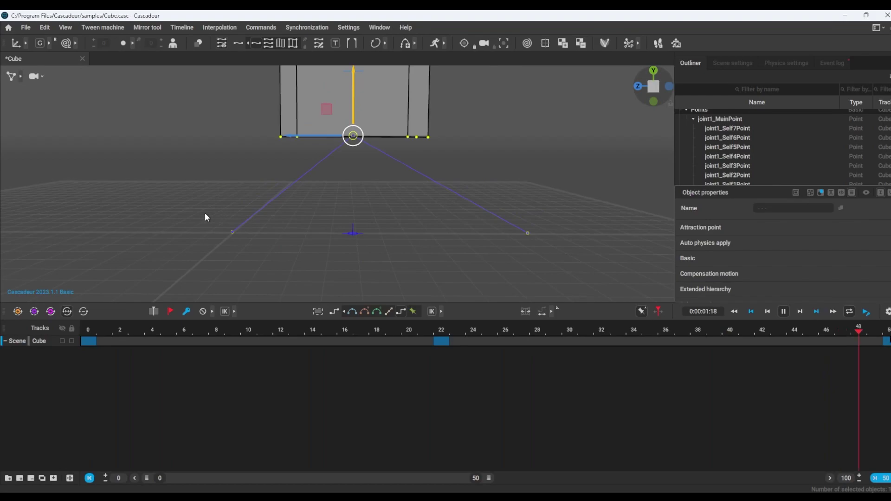
pyautogui.keyDown('alt'); pyautogui.moveTo(190, 203); pyautogui.dragTo(306, 221); pyautogui.keyUp('alt')
pyautogui.keyDown('alt'); pyautogui.moveTo(444, 244); pyautogui.dragTo(479, 232); pyautogui.keyUp('alt')
pyautogui.scroll(2, 413, 217)
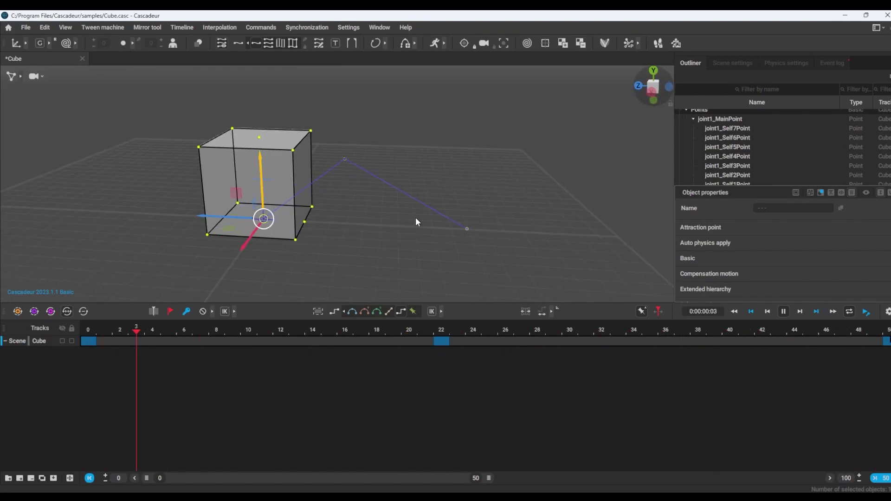
pyautogui.click(784, 311)
# Step: Return to frame 0 and set the intervals between all the cube's keyframes to Bezier interpolation
pyautogui.click(104, 330)
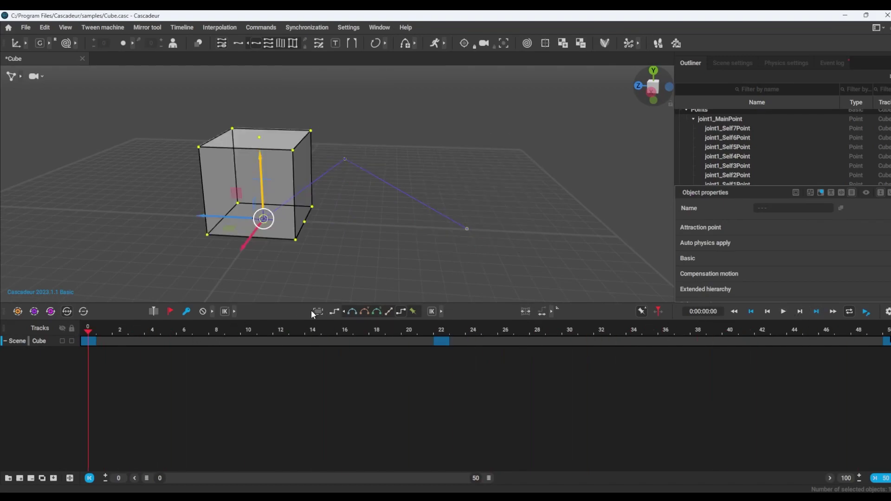
pyautogui.click(355, 312)
pyautogui.scroll(4, 302, 239)
pyautogui.keyDown('alt'); pyautogui.moveTo(379, 193); pyautogui.dragTo(402, 180); pyautogui.keyUp('alt')
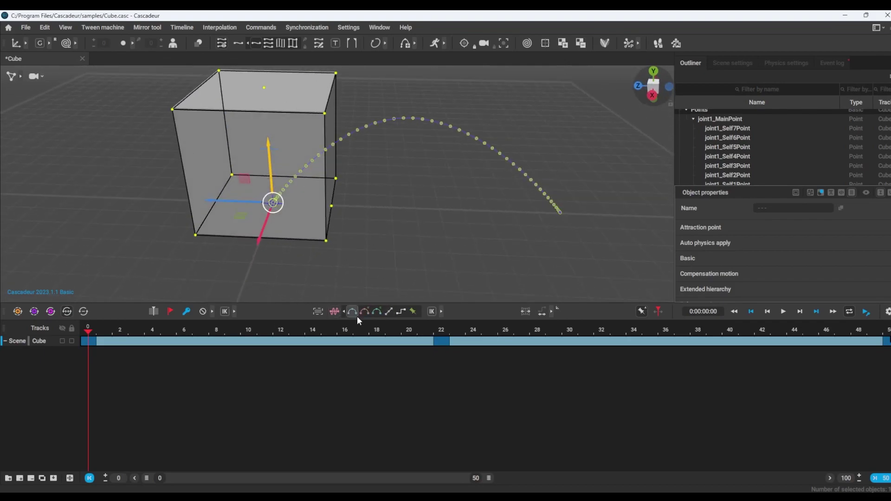
# Step: Set only the interval from frame 22 to 50 to Bezier clamped, and play the animation from frame 0
pyautogui.click(90, 343)
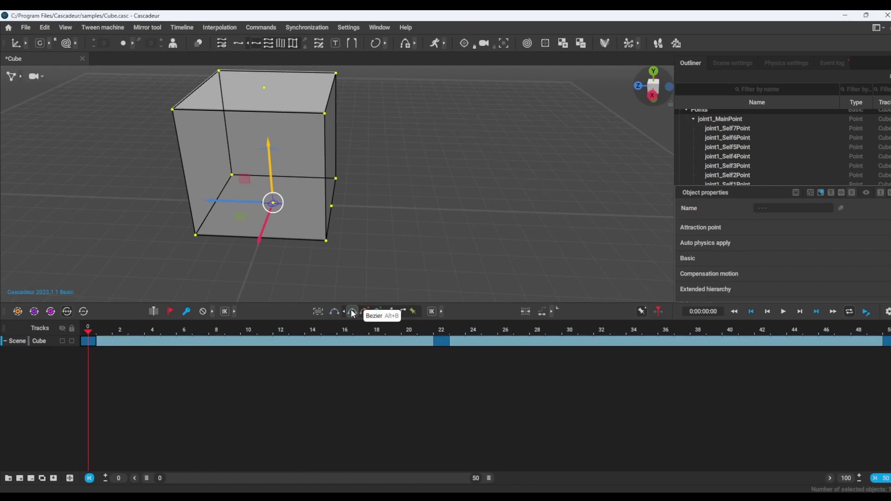
pyautogui.click(435, 342)
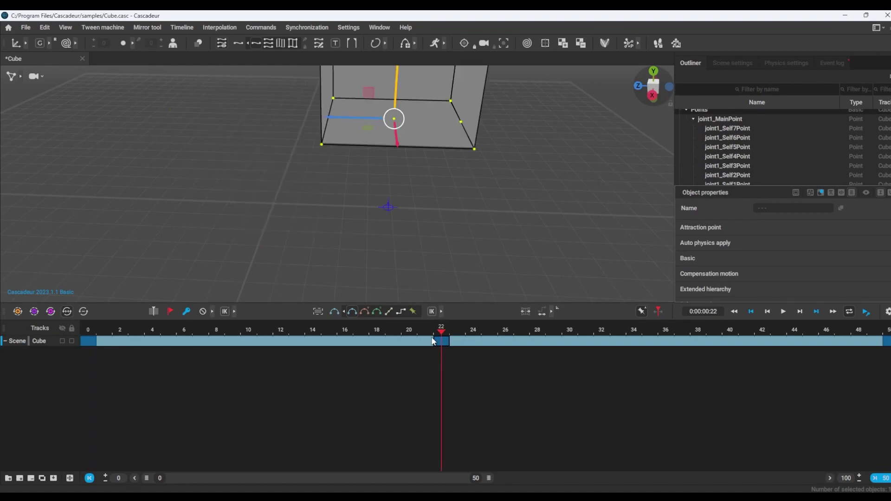
pyautogui.click(377, 311)
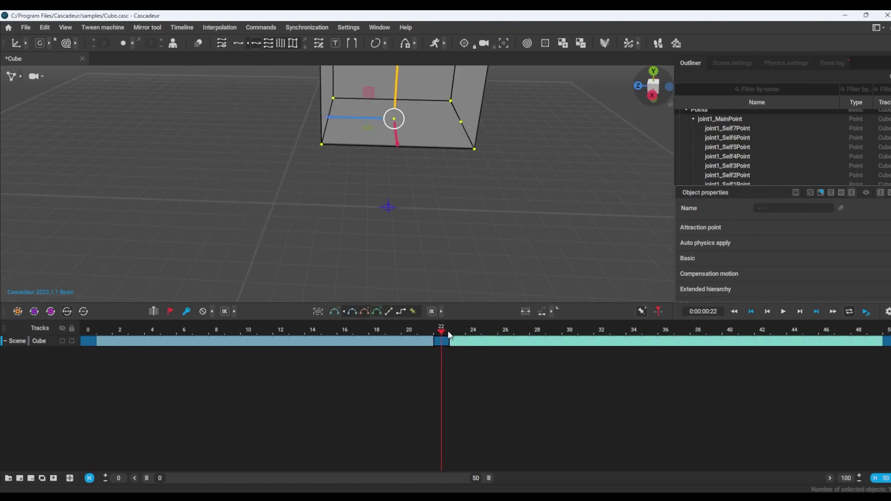
pyautogui.click(93, 342)
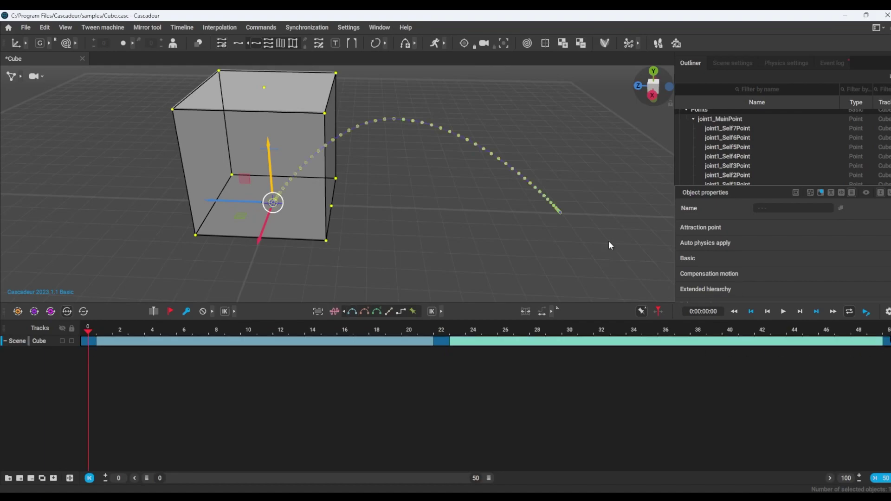
pyautogui.moveTo(609, 244); pyautogui.dragTo(480, 175, button='right')
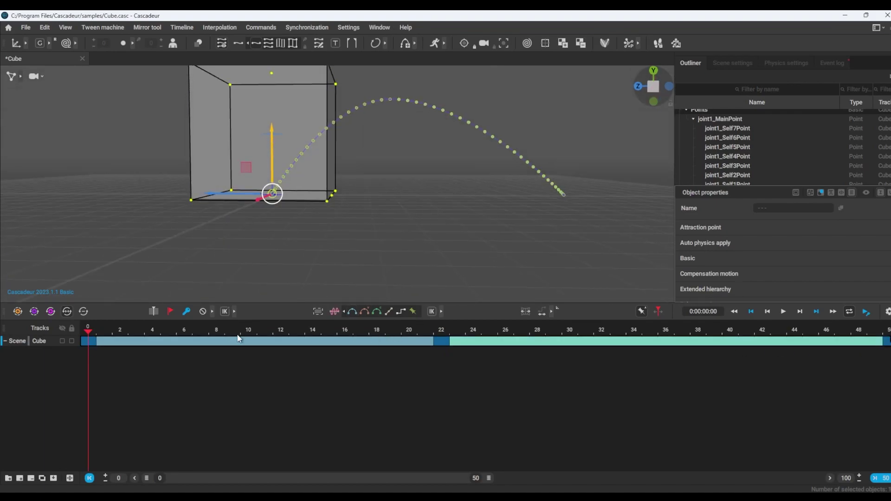
pyautogui.click(781, 314)
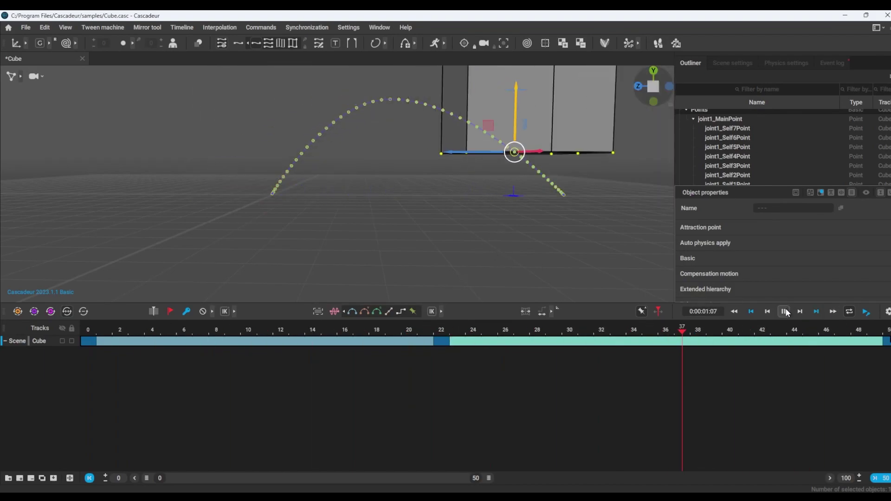
# Step: Change the interval from frame 22 to 50 to the olive Bezier variant and play the animation from frame 0
pyautogui.click(440, 342)
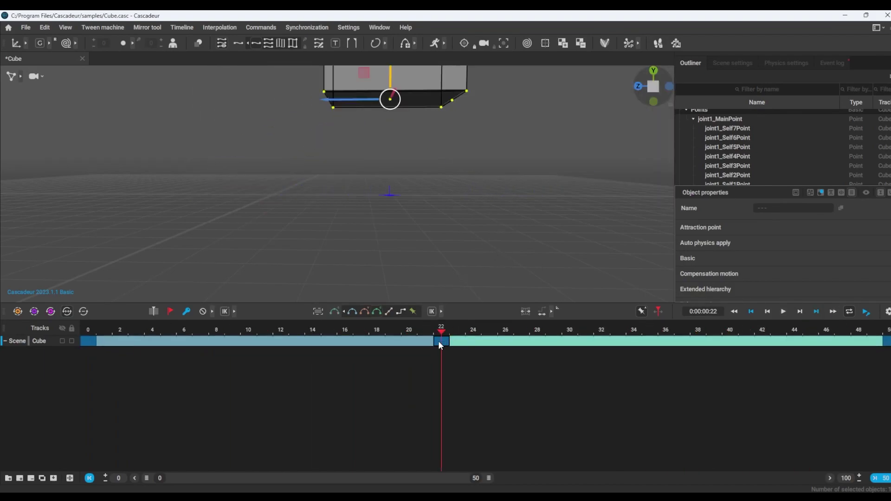
pyautogui.click(365, 313)
pyautogui.click(92, 342)
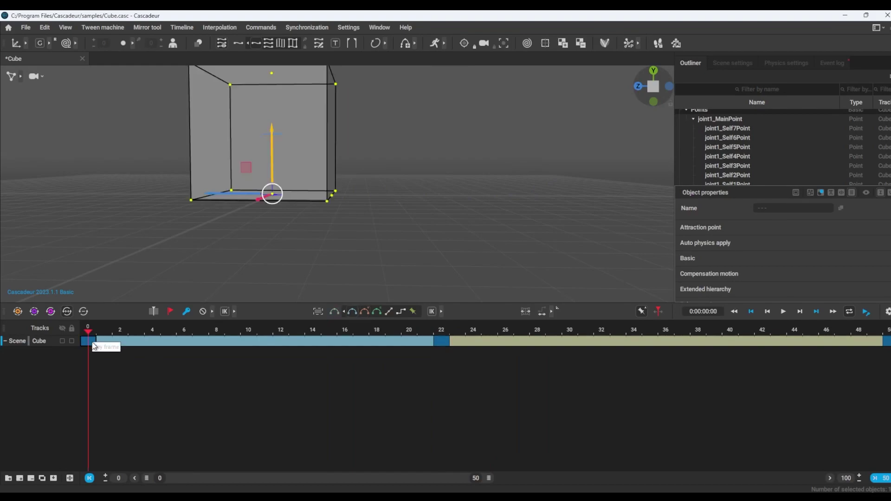
pyautogui.click(782, 311)
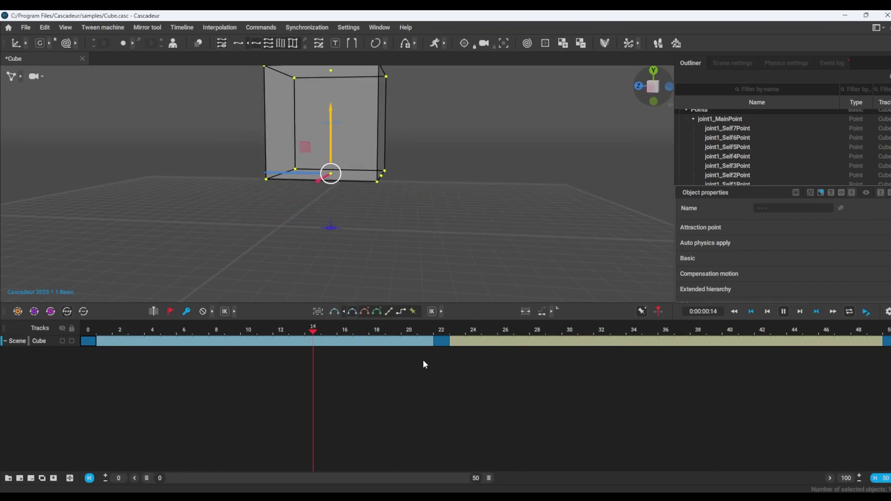
pyautogui.click(83, 344)
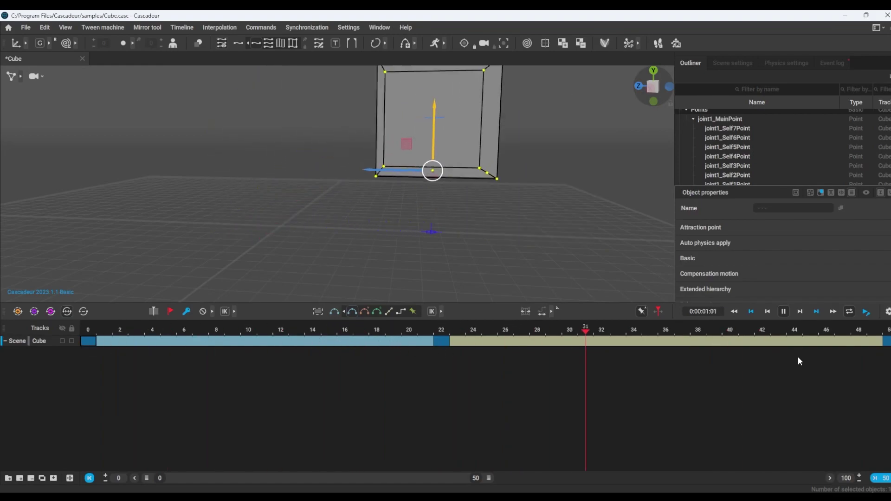
# Step: Switch the cube's keying mode to automatic at frame 0
pyautogui.click(352, 312)
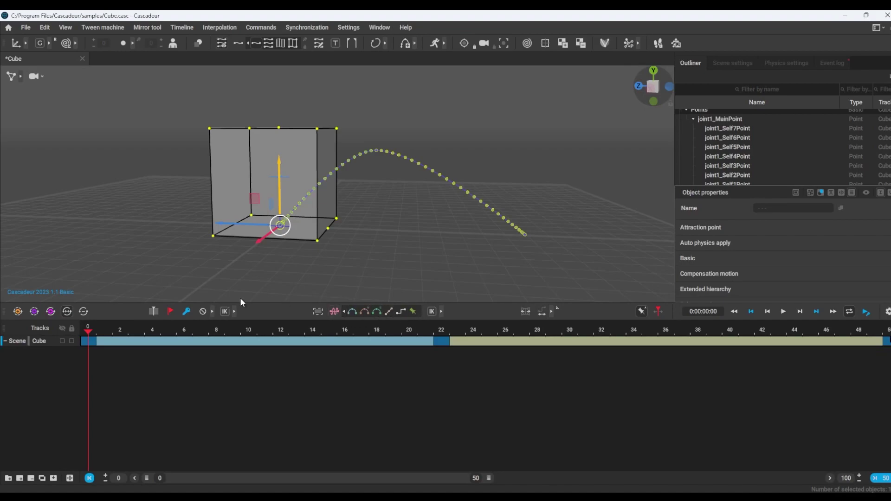
pyautogui.click(212, 312)
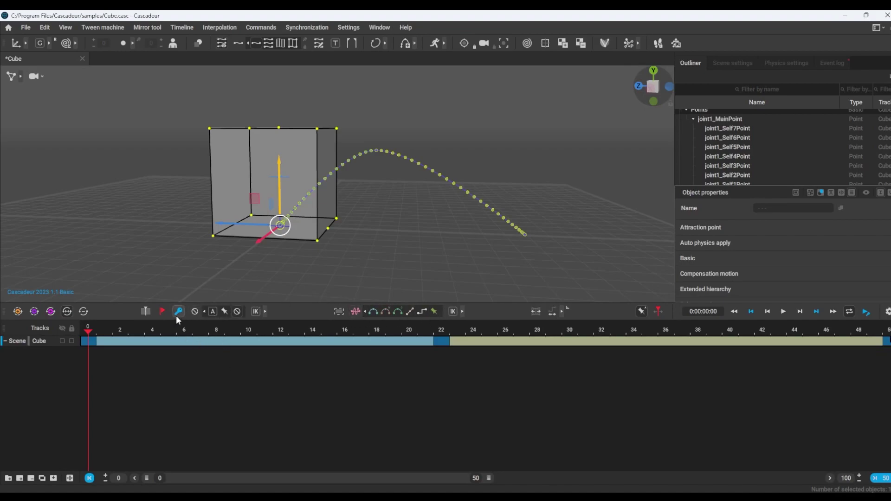
pyautogui.click(213, 312)
# Step: Raise the cube vertically at frame 9 and lower it at frame 17 to key a wave in its trajectory
pyautogui.click(235, 332)
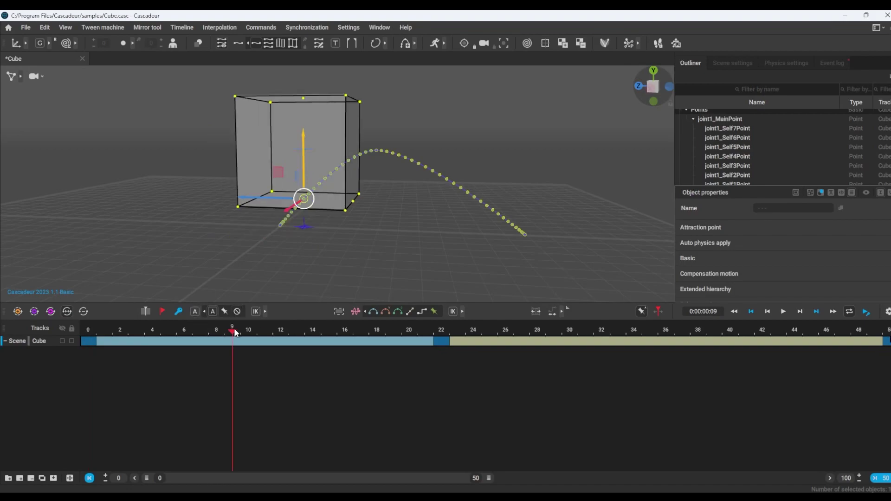
pyautogui.scroll(5, 306, 208)
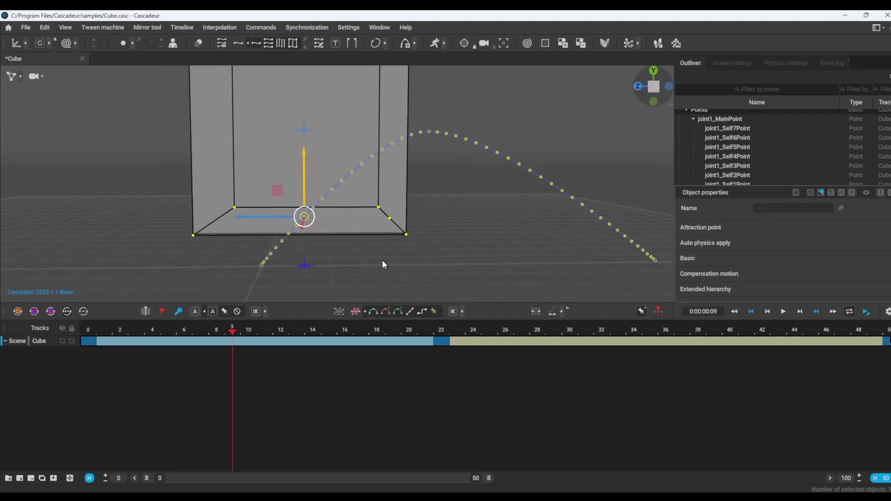
pyautogui.moveTo(311, 194); pyautogui.dragTo(303, 126)
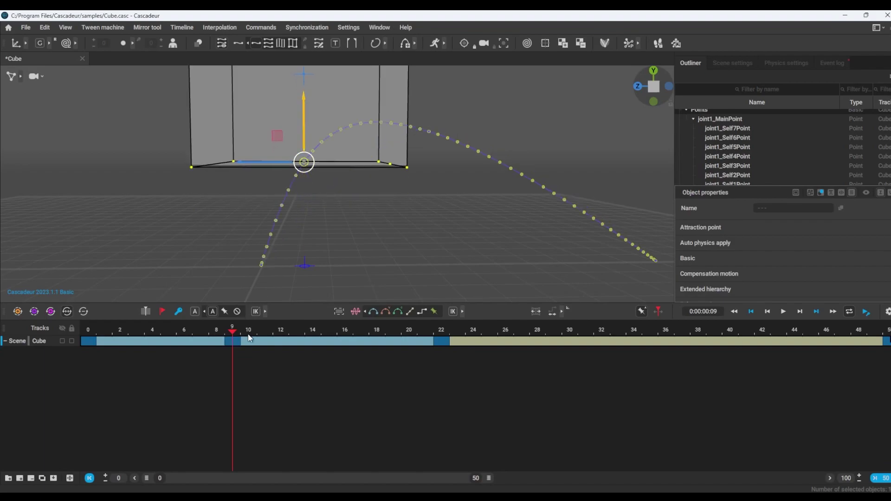
pyautogui.click(360, 338)
pyautogui.scroll(-2, 359, 122)
pyautogui.moveTo(374, 109); pyautogui.dragTo(367, 192)
# Step: Continue the wave by lowering the cube at frame 30 and raising it at frame 40
pyautogui.moveTo(435, 197); pyautogui.dragTo(414, 191, button='middle')
pyautogui.moveTo(357, 333); pyautogui.dragTo(570, 344)
pyautogui.moveTo(441, 111); pyautogui.dragTo(425, 154)
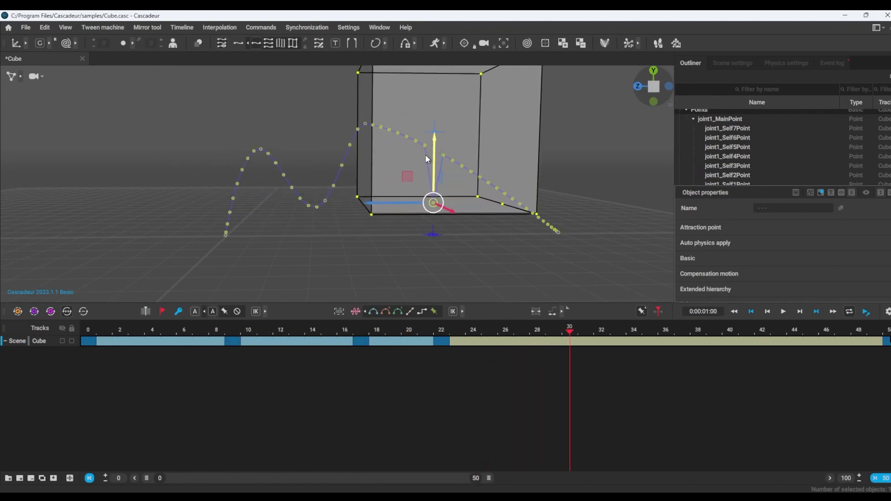
pyautogui.moveTo(496, 209); pyautogui.dragTo(261, 149, button='middle')
pyautogui.moveTo(586, 325); pyautogui.dragTo(730, 339)
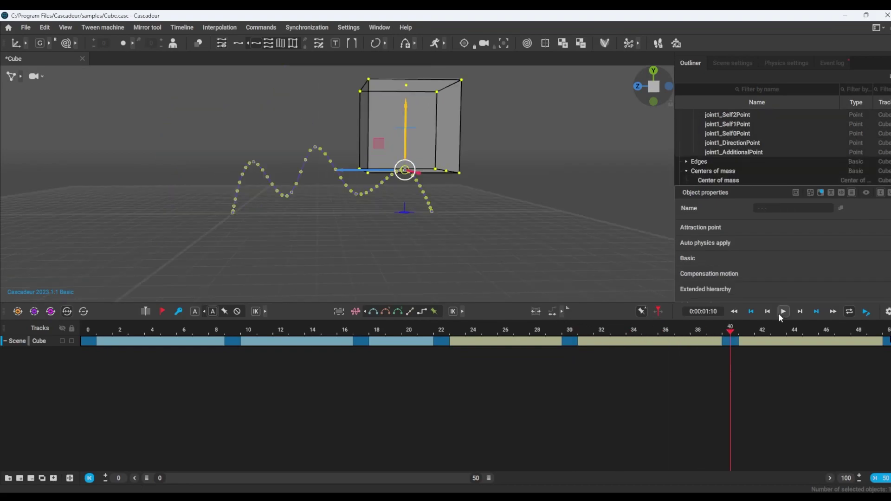
# Step: Play the animation and examine the cube's motion along the wavy trajectory up close
pyautogui.click(780, 312)
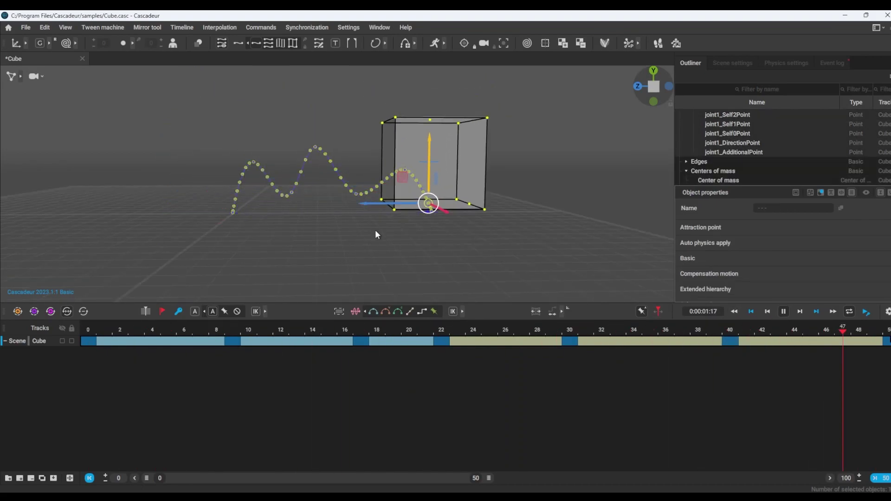
pyautogui.keyDown('alt'); pyautogui.moveTo(284, 225); pyautogui.dragTo(272, 251); pyautogui.keyUp('alt')
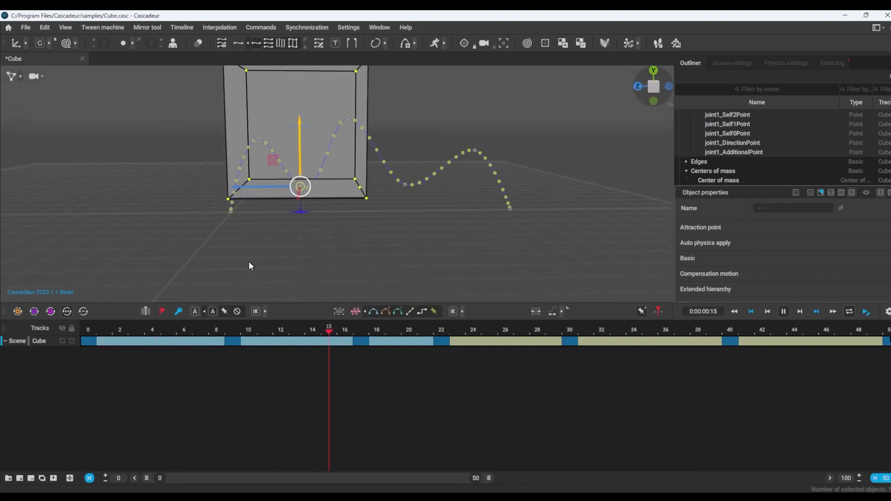
pyautogui.click(782, 311)
# Step: Delete the cube's keyframe at frame 50
pyautogui.moveTo(680, 328); pyautogui.dragTo(884, 343)
pyautogui.click(885, 343)
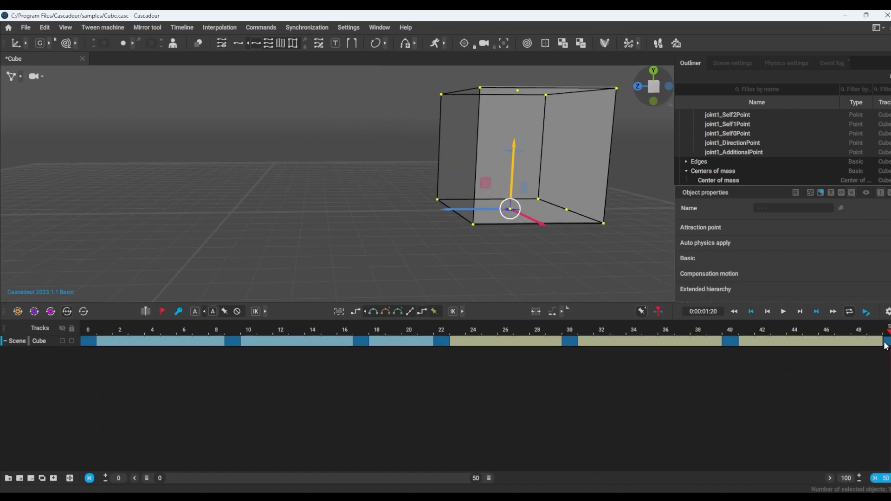
pyautogui.press('Delete')
pyautogui.click(505, 281)
pyautogui.press('f')
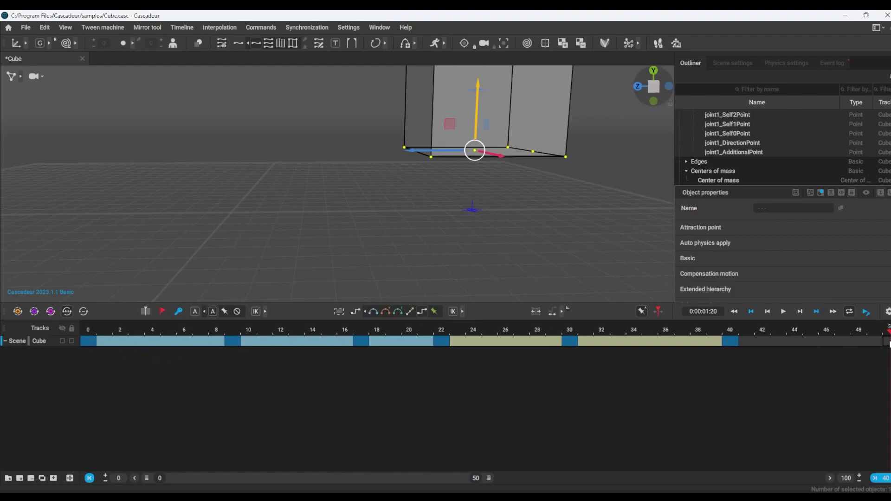
# Step: Create a cycle over frames 0 to 50 and set the interval from frame 40 to 50 to Bezier interpolation
pyautogui.keyDown('shift'); pyautogui.click(90, 344); pyautogui.keyUp('shift')
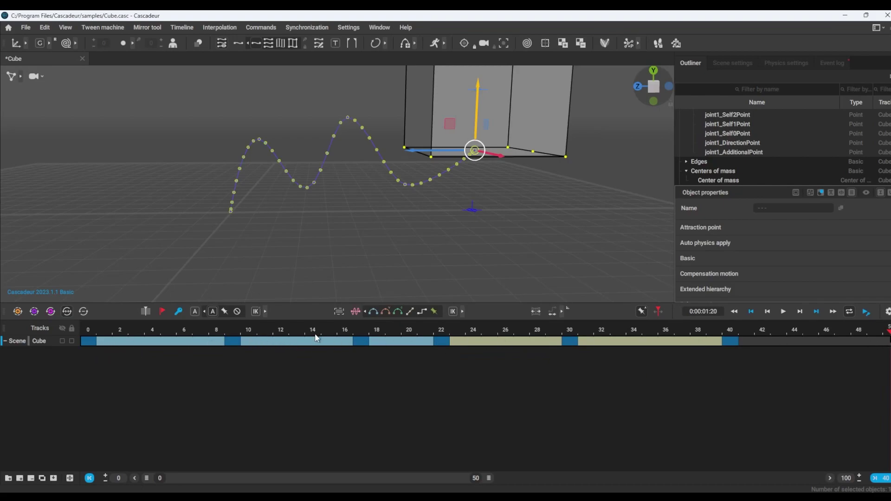
pyautogui.click(54, 311)
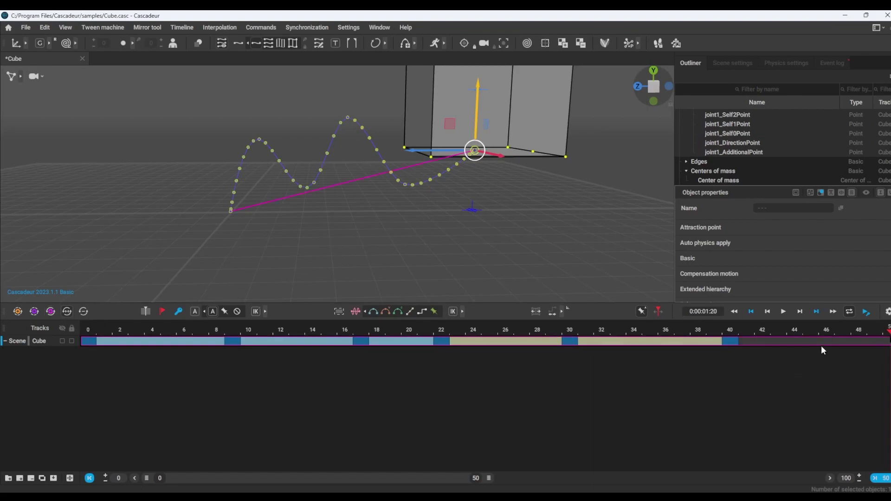
pyautogui.click(732, 343)
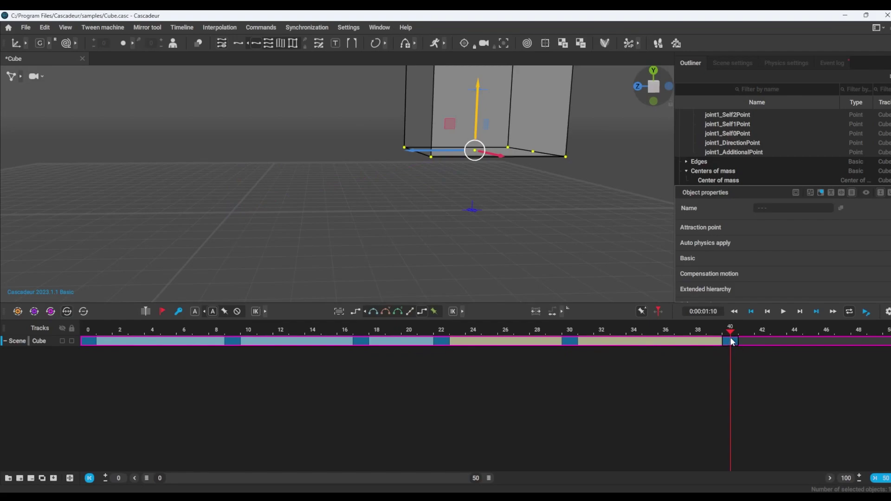
pyautogui.click(374, 311)
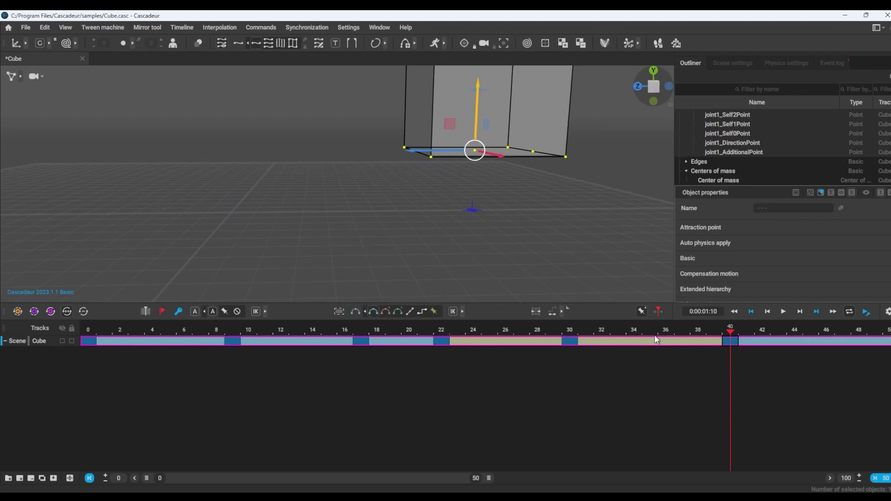
# Step: Select frames 0 to 50 and play the cycle to examine how the cube returns to its starting pose
pyautogui.click(92, 343)
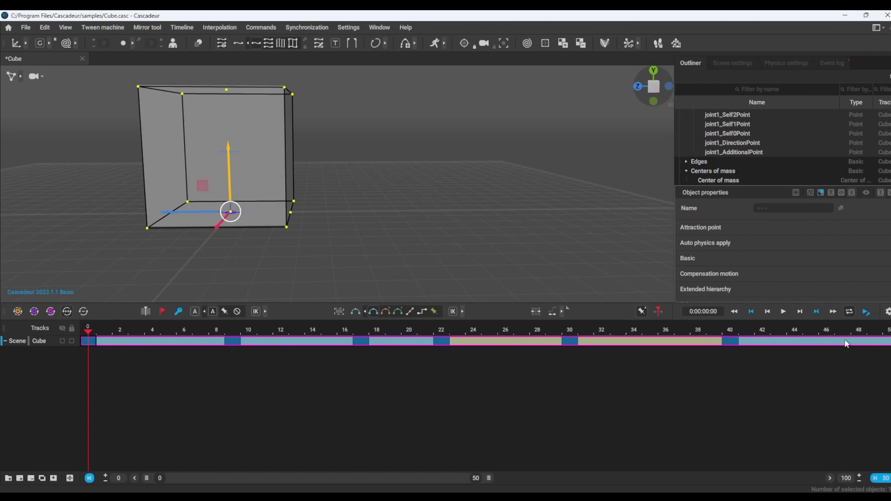
pyautogui.keyDown('shift'); pyautogui.click(888, 341); pyautogui.keyUp('shift')
pyautogui.click(784, 312)
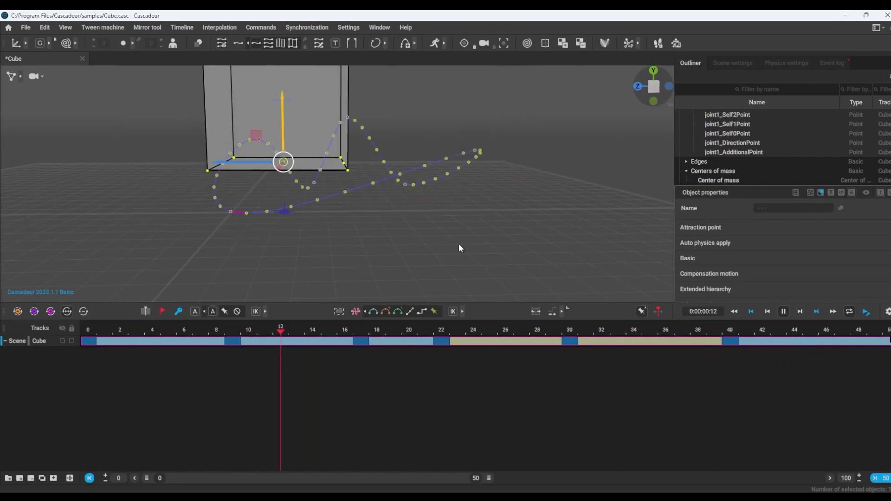
pyautogui.click(783, 311)
# Step: At frame 40, raise the cube and shift it back toward the start of its path, and play the cycle
pyautogui.click(732, 331)
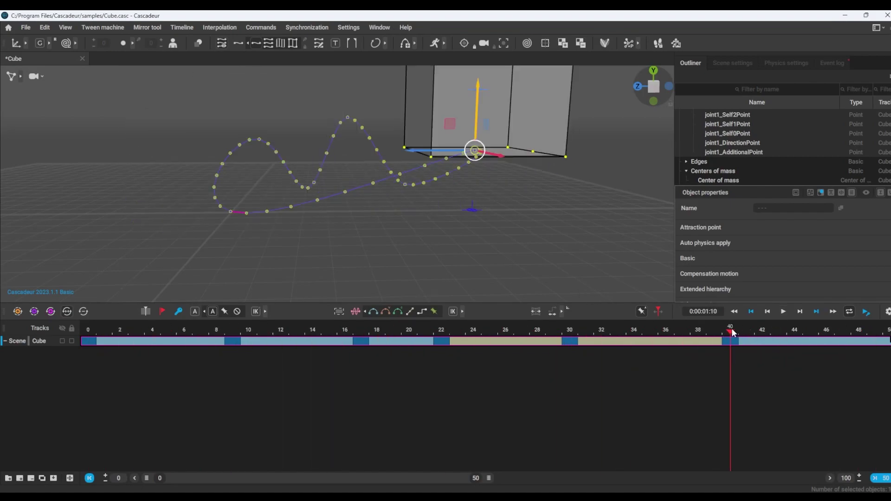
pyautogui.moveTo(478, 101); pyautogui.dragTo(480, 45)
pyautogui.scroll(-3, 488, 130)
pyautogui.moveTo(490, 137); pyautogui.dragTo(474, 187, button='middle')
pyautogui.moveTo(411, 146); pyautogui.dragTo(347, 122)
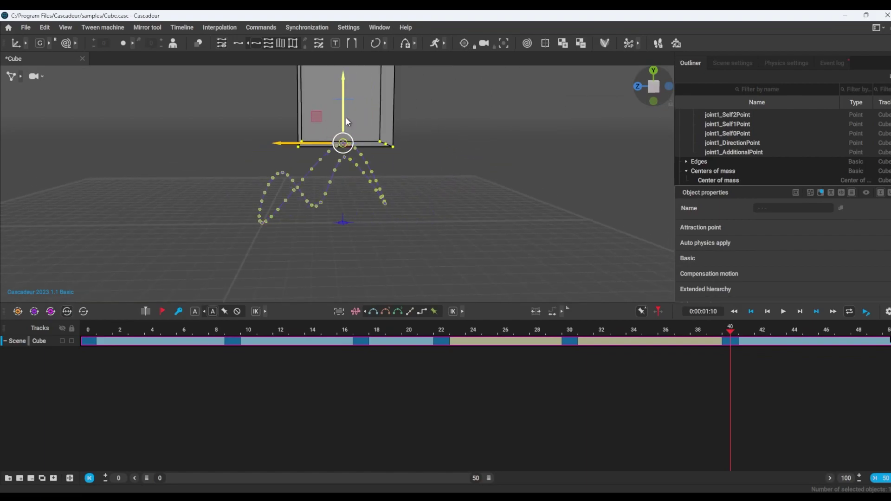
pyautogui.click(779, 312)
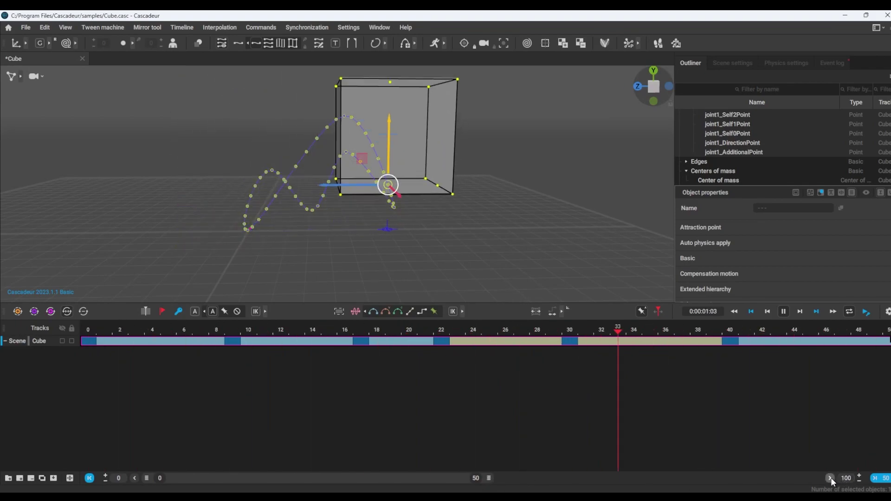
# Step: Extend the visible timeline to frame 88 and move the cycle's end to frame 51
pyautogui.moveTo(489, 478); pyautogui.dragTo(743, 478)
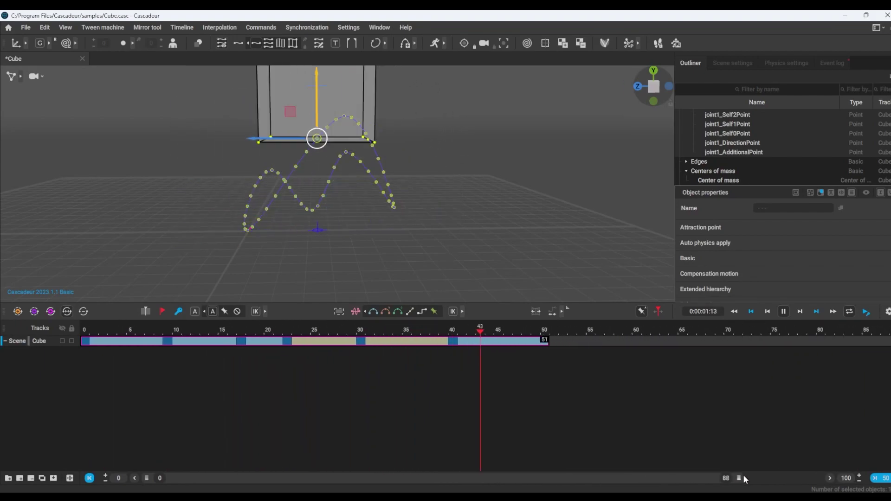
pyautogui.moveTo(550, 341); pyautogui.dragTo(545, 341)
pyautogui.click(546, 337)
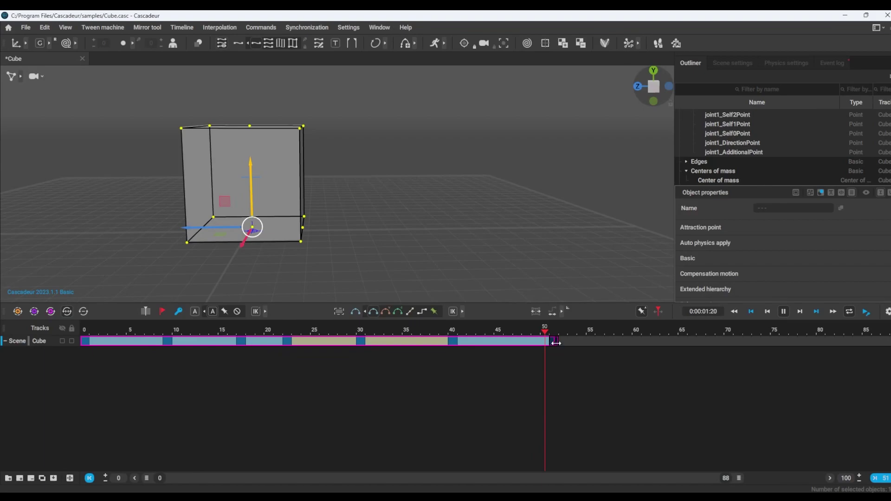
# Step: Extend the cycle's repeated part to frame 86 and review its playback
pyautogui.moveTo(580, 344); pyautogui.dragTo(690, 351)
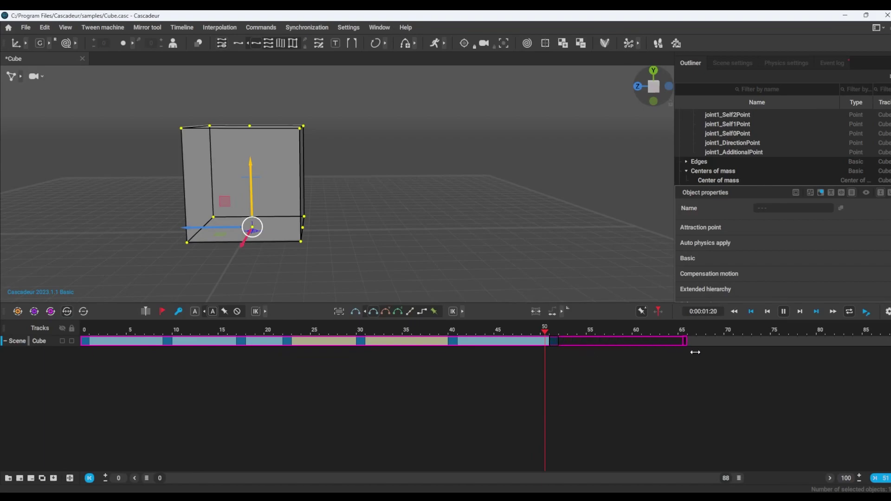
pyautogui.moveTo(879, 353); pyautogui.dragTo(879, 352)
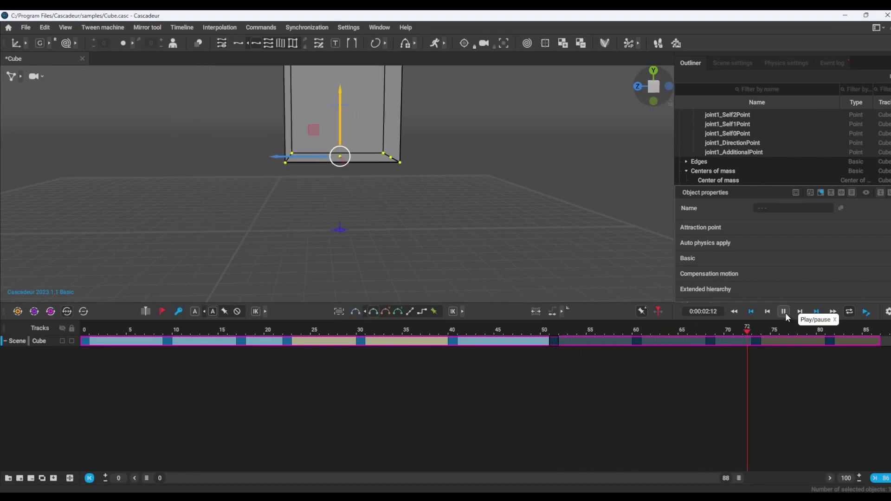
pyautogui.moveTo(86, 342); pyautogui.dragTo(873, 341)
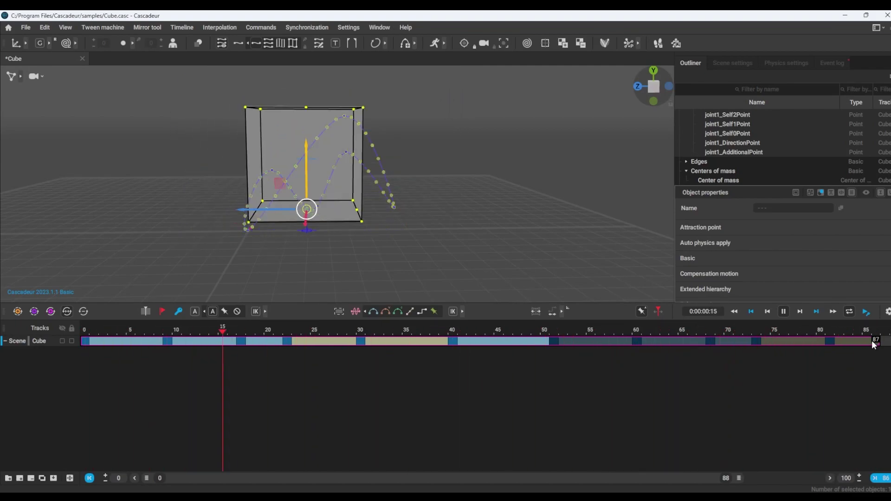
# Step: Try extending the cycle's repeated part to frame 91 with playback, and undo the cycle extension
pyautogui.moveTo(738, 479); pyautogui.dragTo(817, 478)
pyautogui.press('space')
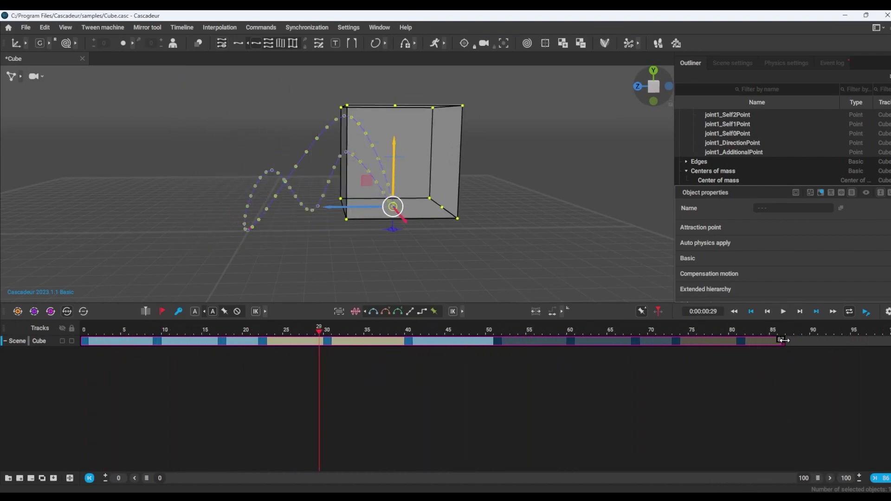
pyautogui.moveTo(784, 341); pyautogui.dragTo(825, 345)
pyautogui.click(780, 312)
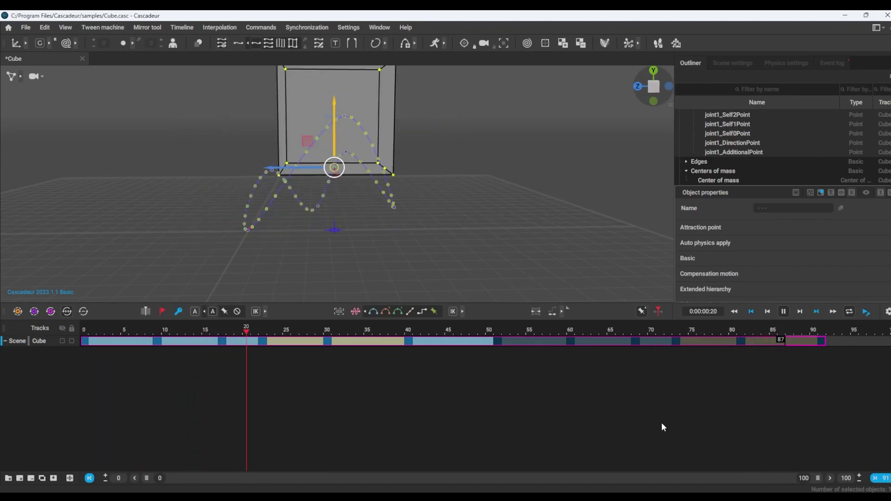
pyautogui.click(881, 480)
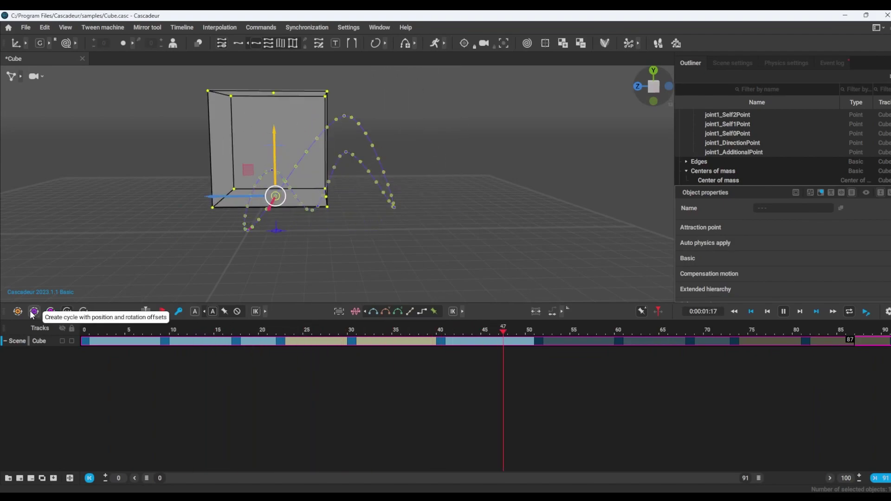
pyautogui.click(784, 311)
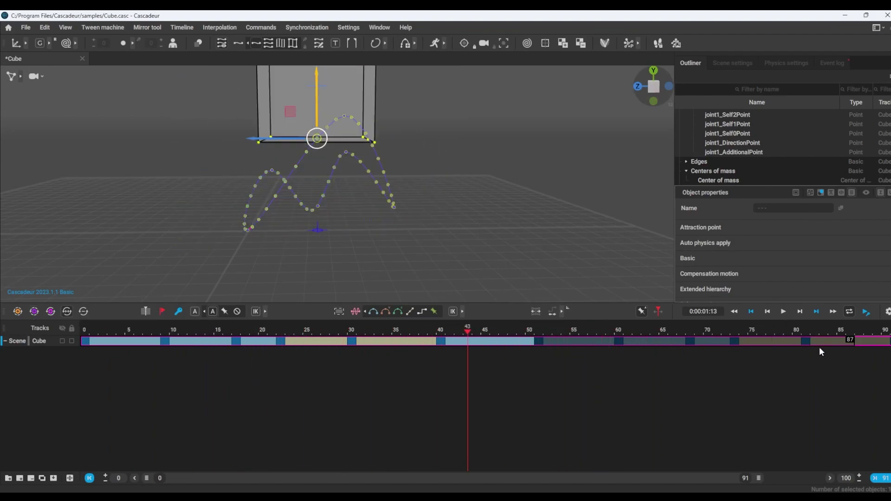
pyautogui.hotkey('ctrl', 'z')
# Step: Insert one extra frame at frame 34, inside the interval between the keyframes at 30 and 40
pyautogui.click(299, 341)
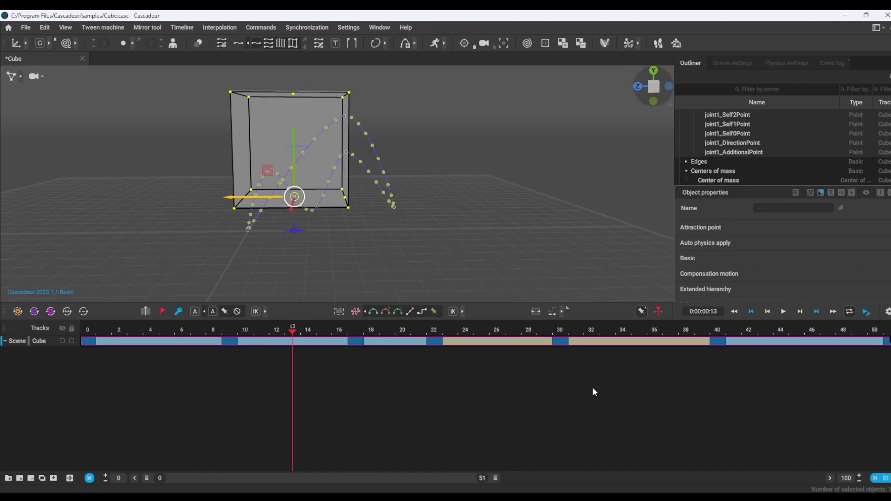
pyautogui.click(504, 331)
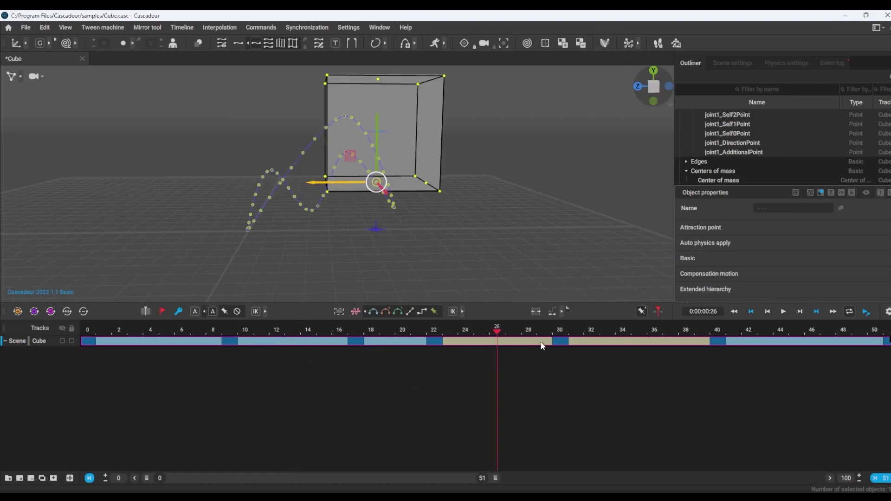
pyautogui.click(624, 335)
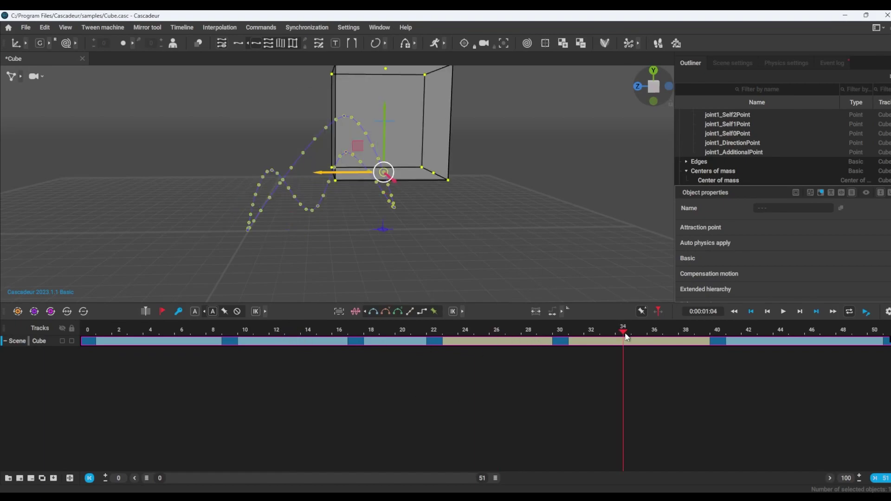
pyautogui.press('+')
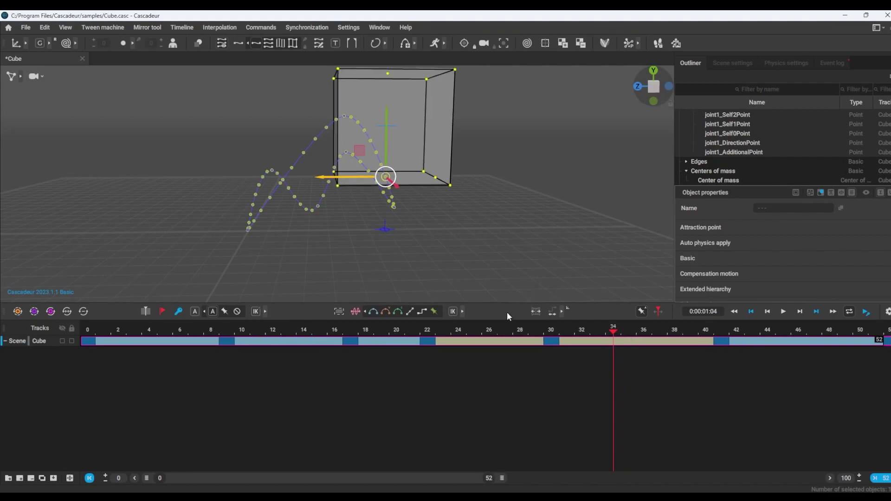
# Step: Examine the cube's pose at several frames across the lengthened cycle
pyautogui.click(475, 331)
pyautogui.click(289, 328)
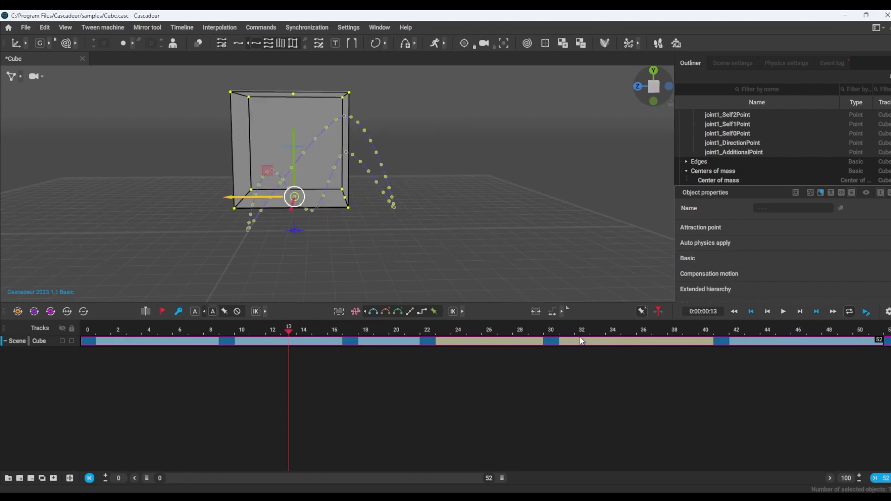
pyautogui.click(612, 333)
pyautogui.click(688, 333)
pyautogui.click(653, 330)
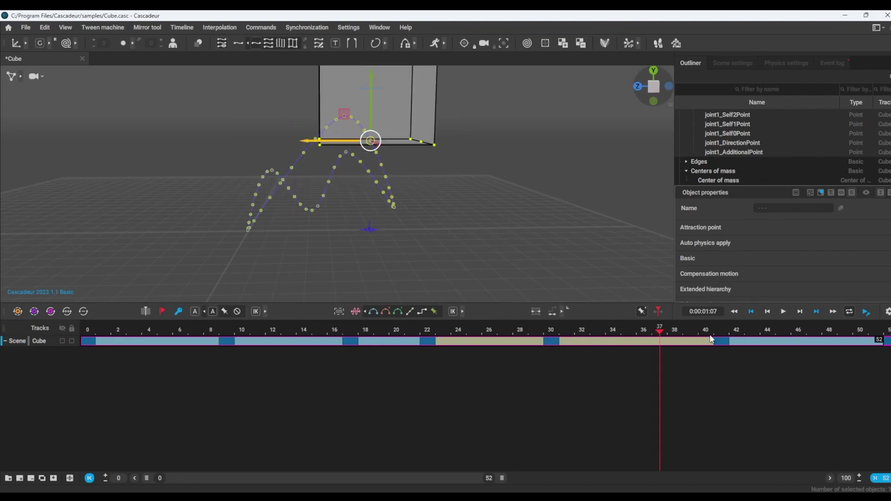
# Step: Insert six extra frames at frame 43, in the interval following the keyframe at 41
pyautogui.click(756, 331)
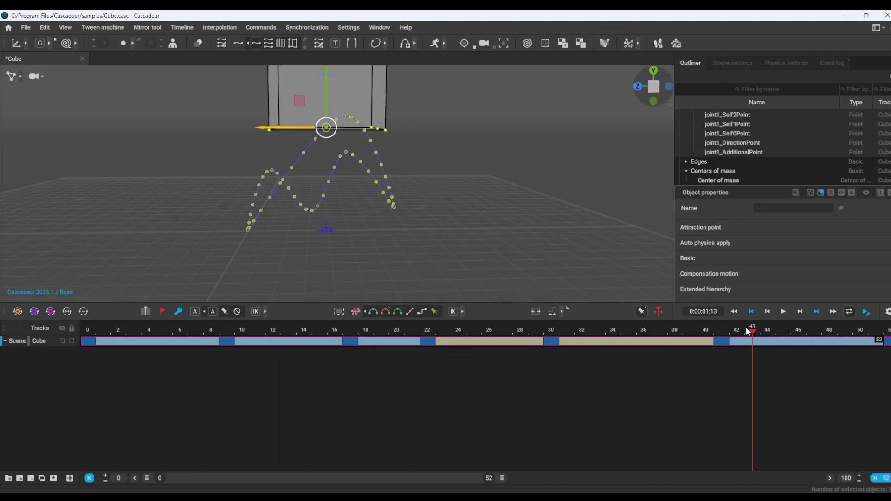
pyautogui.press('+')
pyautogui.press('+')
pyautogui.press('+')
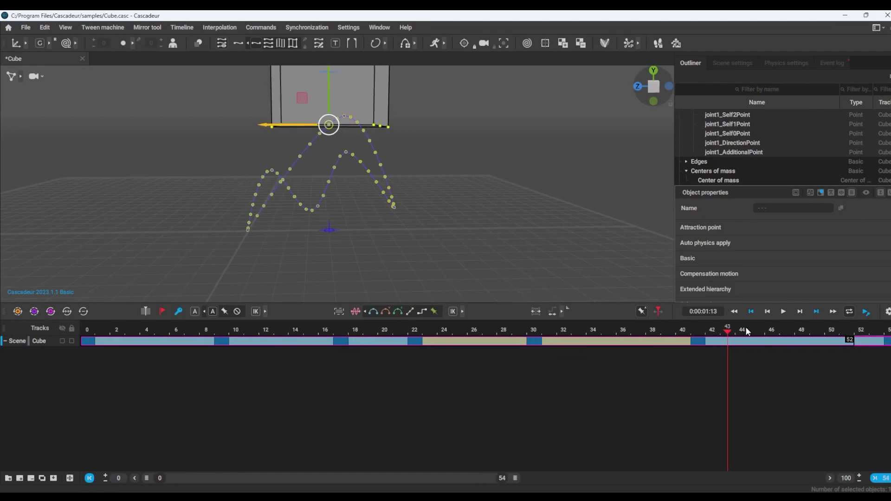
pyautogui.press('+')
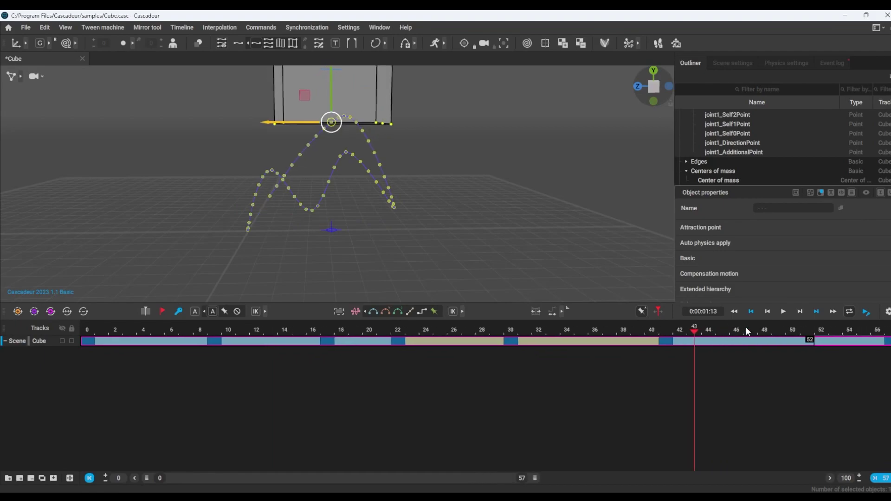
pyautogui.press('+')
pyautogui.press('+')
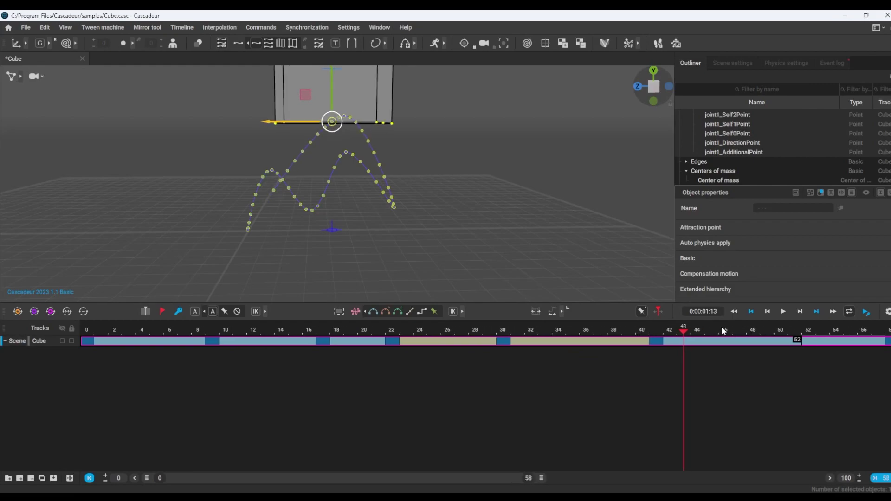
# Step: Insert four extra frames at frame 36, in the interval between the keyframes at 30 and 41
pyautogui.click(795, 340)
pyautogui.moveTo(602, 327); pyautogui.dragTo(585, 329)
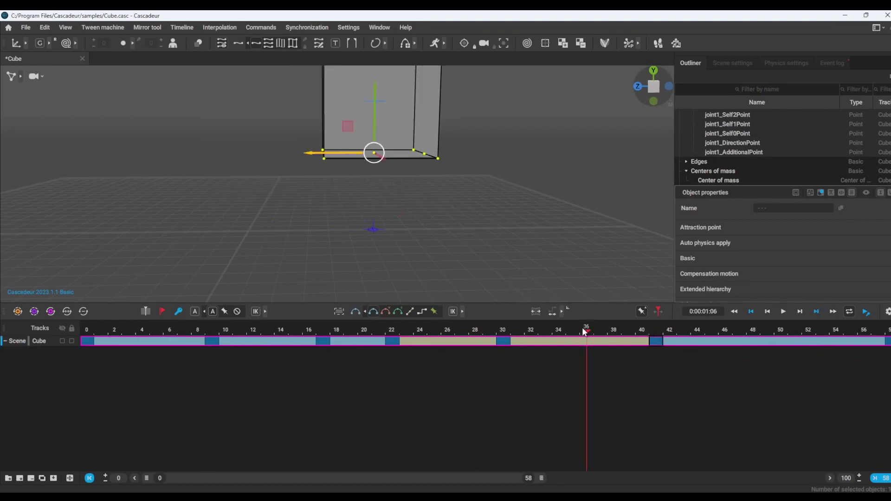
pyautogui.press('+')
pyautogui.press('+')
pyautogui.press('+')
pyautogui.press('+')
# Step: Select the range from frame 30 to 45 and insert two extra frames at frame 34
pyautogui.moveTo(477, 341); pyautogui.dragTo(670, 340)
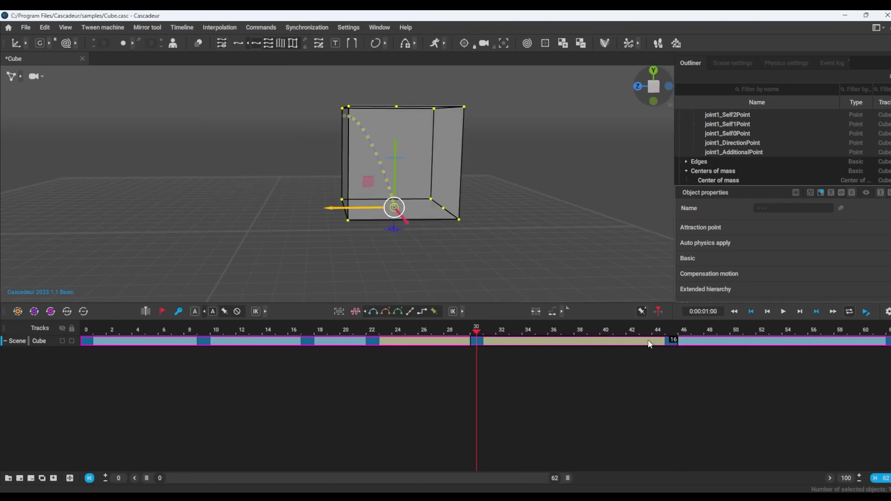
pyautogui.click(530, 329)
pyautogui.press('+')
pyautogui.press('+')
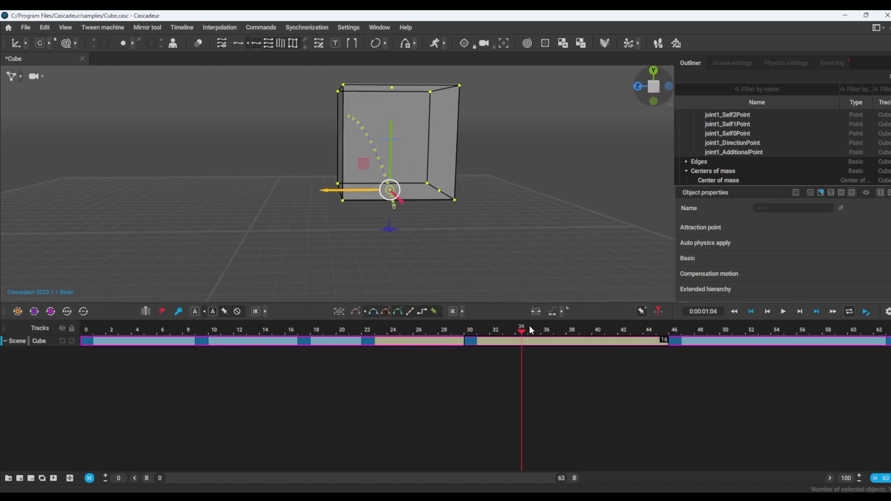
# Step: Remove three frames at frame 26, shortening the interval before the keyframe at 30
pyautogui.click(410, 329)
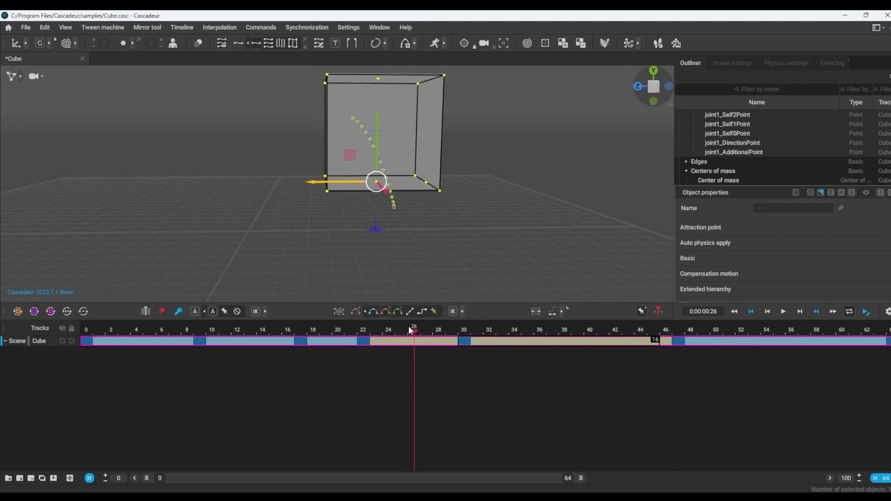
pyautogui.press('-')
pyautogui.press('-')
pyautogui.press('-')
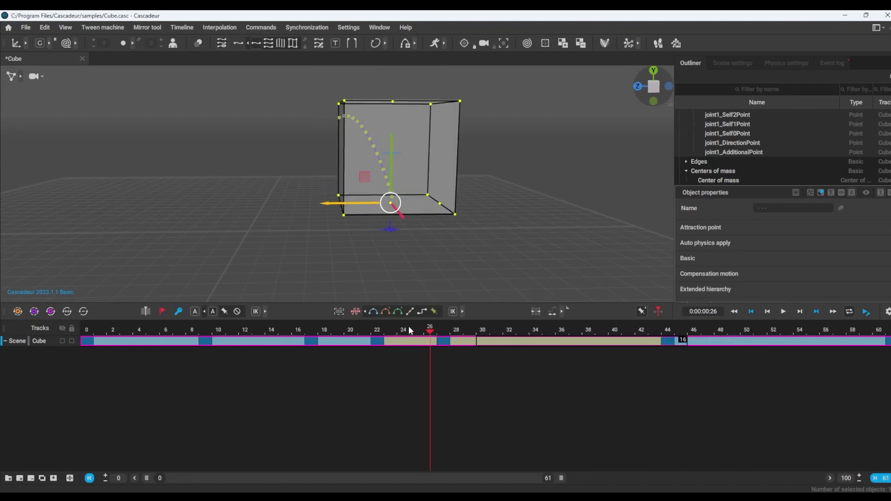
# Step: Remove six frames at frame 34, shortening the interval that contains it
pyautogui.click(531, 327)
pyautogui.press('-')
pyautogui.press('-')
pyautogui.press('-')
pyautogui.press('-')
pyautogui.press('-')
pyautogui.press('-')
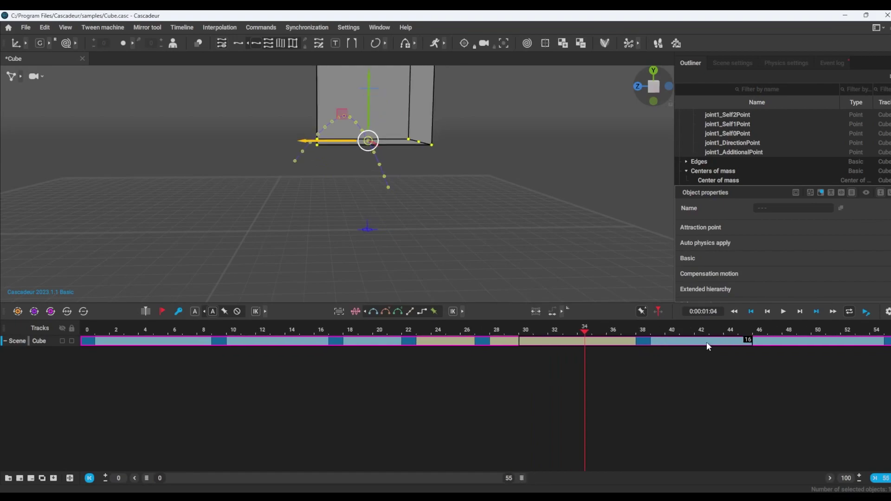
# Step: Select the cube's corner point joint1_Self2Point at frame 43, try moving it down, and undo the move
pyautogui.click(715, 330)
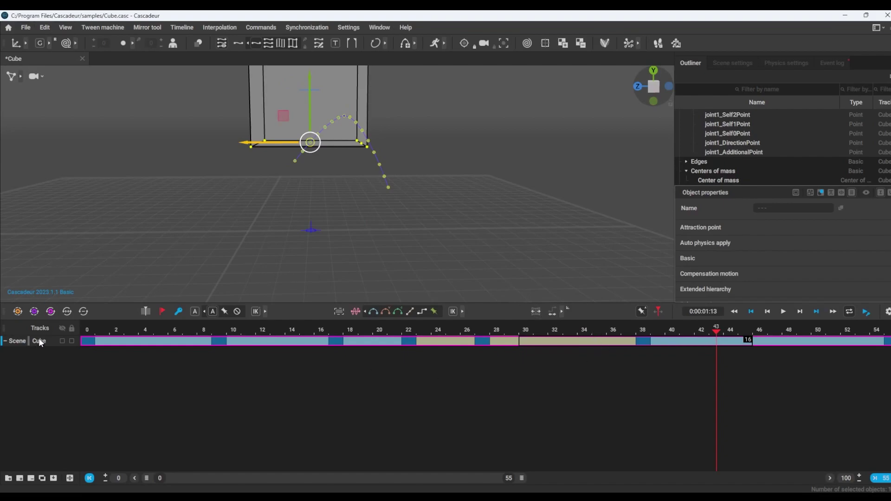
pyautogui.click(5, 341)
pyautogui.click(5, 341)
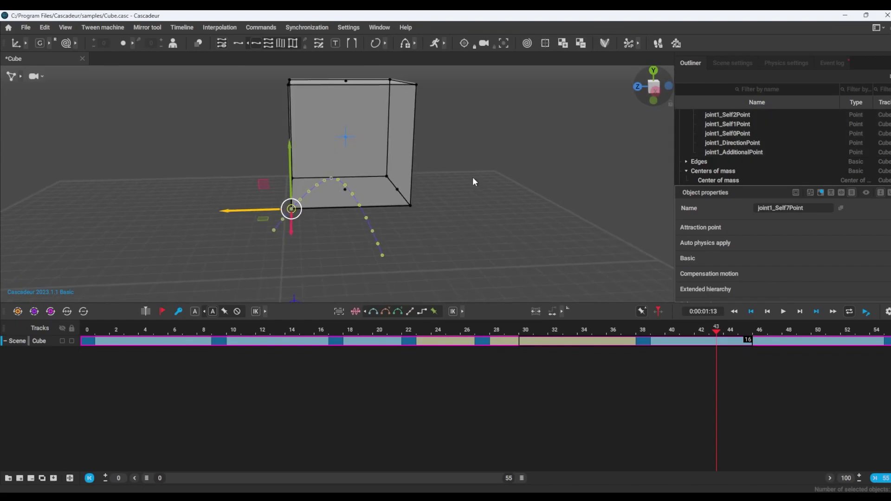
pyautogui.moveTo(472, 178); pyautogui.dragTo(474, 210, button='middle')
pyautogui.keyDown('alt'); pyautogui.moveTo(473, 209); pyautogui.dragTo(468, 145); pyautogui.keyUp('alt')
pyautogui.scroll(2, 451, 192)
pyautogui.moveTo(401, 181); pyautogui.dragTo(402, 181)
pyautogui.keyDown('alt'); pyautogui.moveTo(480, 193); pyautogui.dragTo(437, 184); pyautogui.keyUp('alt')
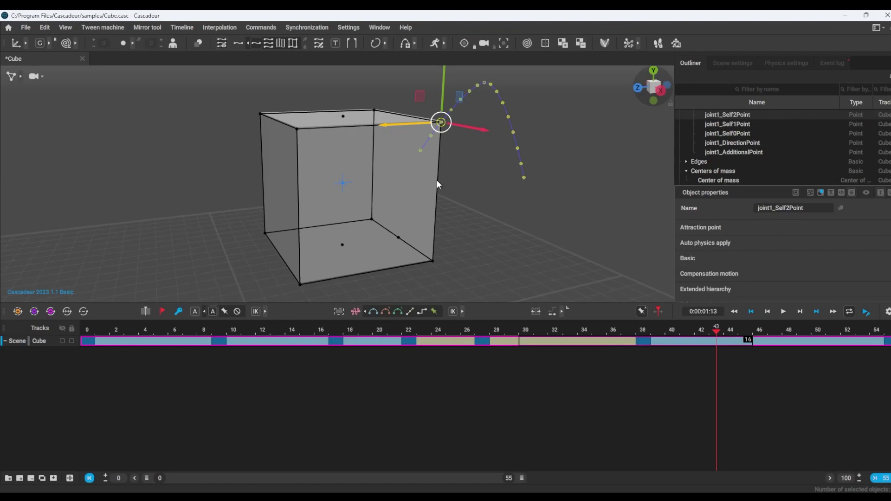
pyautogui.moveTo(442, 96); pyautogui.dragTo(436, 193)
pyautogui.hotkey('ctrl', 'z')
# Step: Return to frame 0, add a separate track named joint1_Self2Point for the selected corner point, and select that track
pyautogui.click(87, 329)
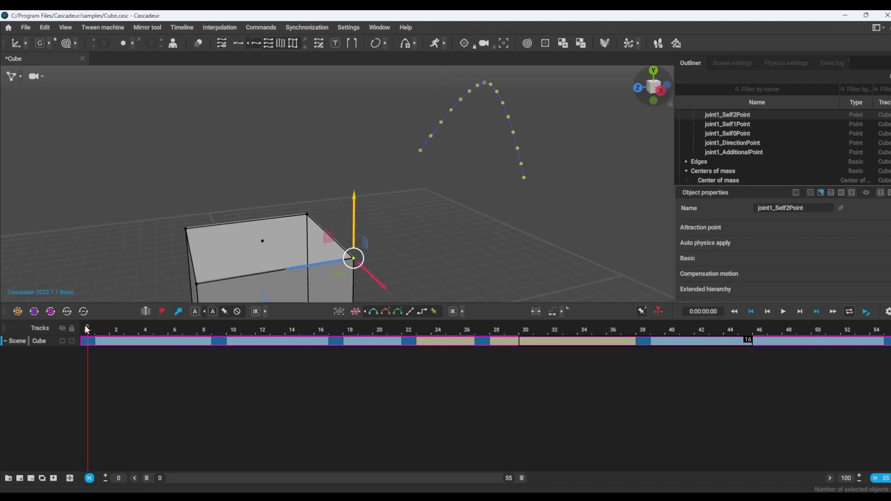
pyautogui.click(19, 478)
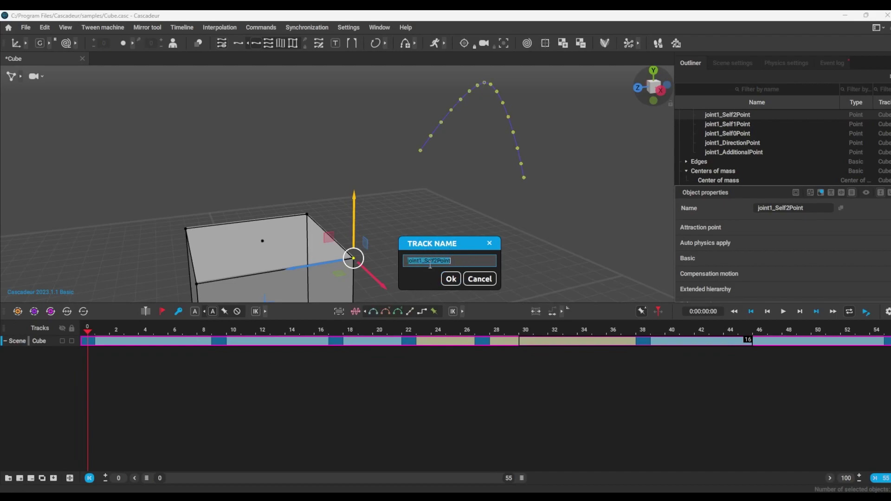
pyautogui.click(451, 280)
pyautogui.moveTo(101, 326); pyautogui.dragTo(77, 333)
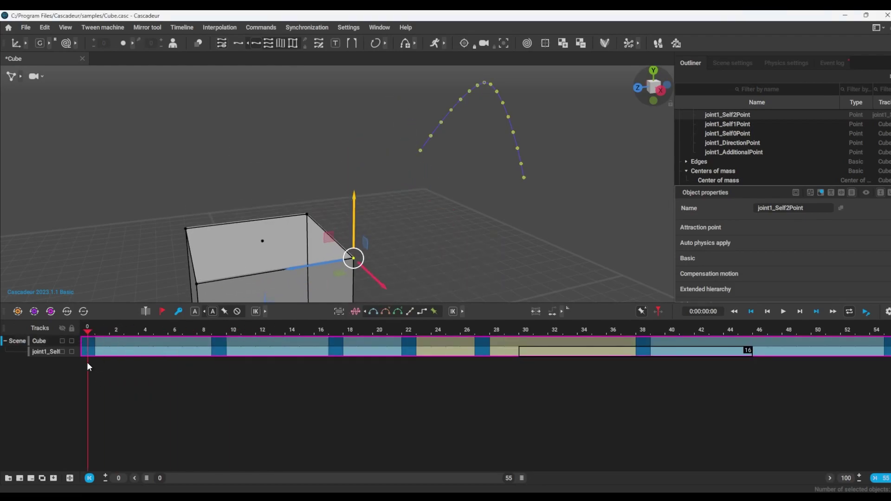
pyautogui.click(36, 352)
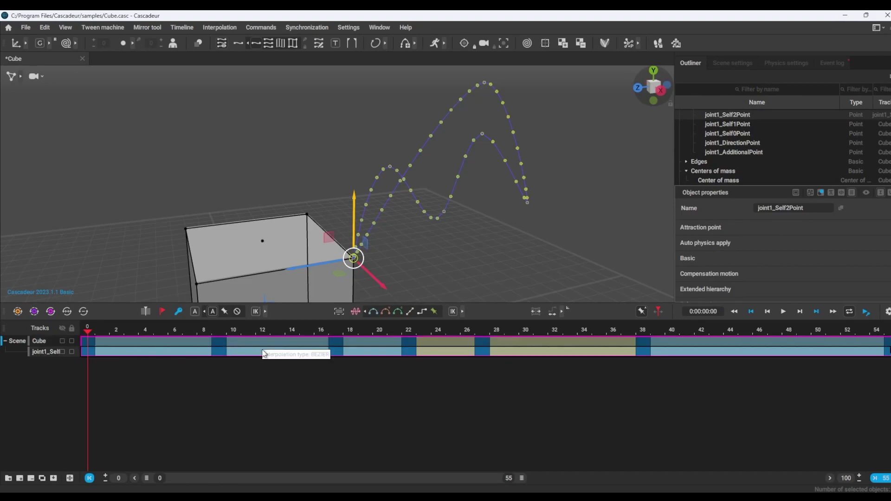
# Step: Reposition the joint1_Self2Point corner at the keyframes at 9, 17, 22 and 38 so the cube tilts along its path
pyautogui.moveTo(99, 330); pyautogui.dragTo(213, 338)
pyautogui.moveTo(391, 129); pyautogui.dragTo(389, 191)
pyautogui.moveTo(216, 332); pyautogui.dragTo(345, 355)
pyautogui.moveTo(428, 192); pyautogui.dragTo(417, 86)
pyautogui.moveTo(352, 335); pyautogui.dragTo(408, 350)
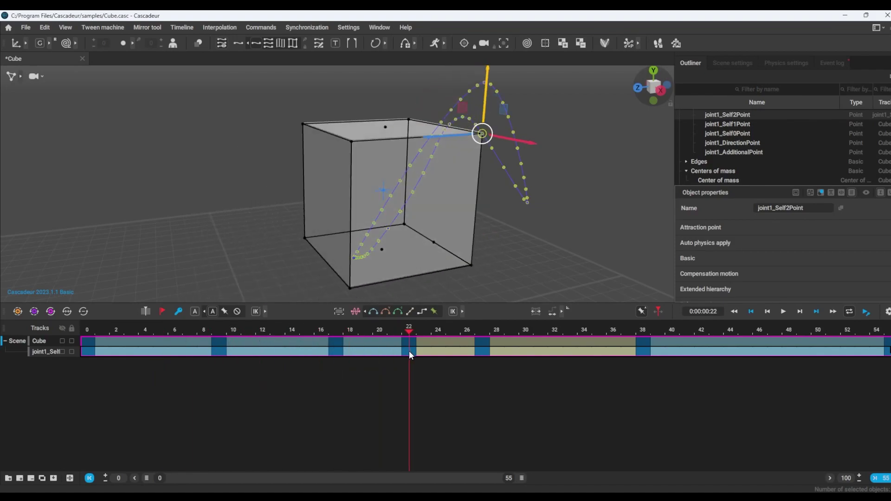
pyautogui.moveTo(491, 125); pyautogui.dragTo(374, 240)
pyautogui.moveTo(409, 338); pyautogui.dragTo(643, 345)
pyautogui.scroll(-5, 491, 143)
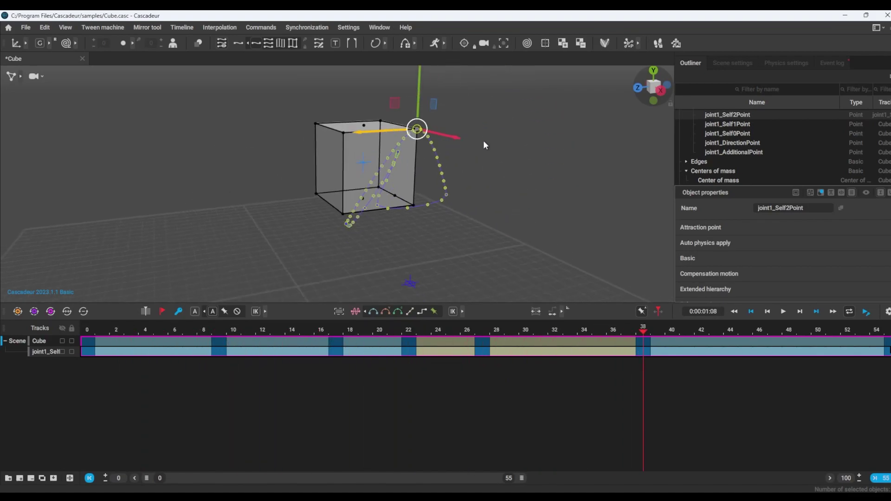
pyautogui.moveTo(483, 141); pyautogui.dragTo(472, 176, button='middle')
pyautogui.moveTo(409, 133); pyautogui.dragTo(411, 157)
# Step: Delete the joint1_Self2Point track's keyframes at frames 22 and 38, review the playback, and stop it
pyautogui.moveTo(609, 329); pyautogui.dragTo(409, 349)
pyautogui.click(409, 353)
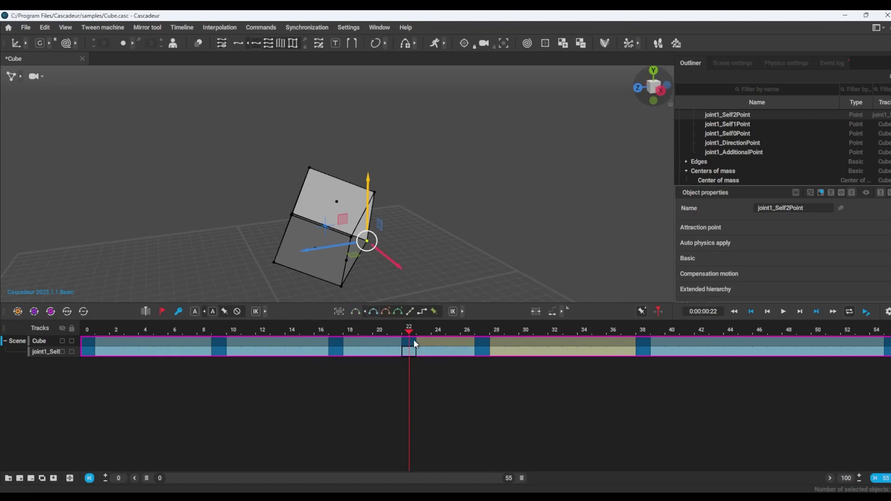
pyautogui.moveTo(408, 335); pyautogui.dragTo(315, 332)
pyautogui.press('Delete')
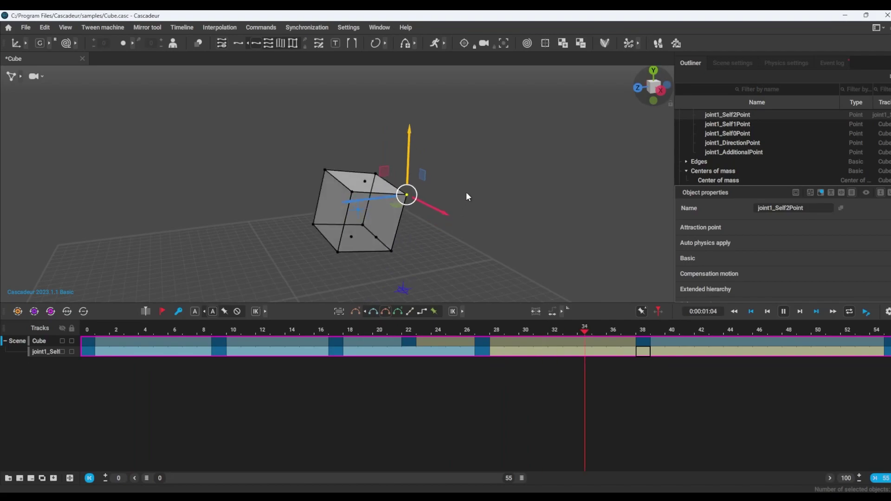
pyautogui.click(236, 211)
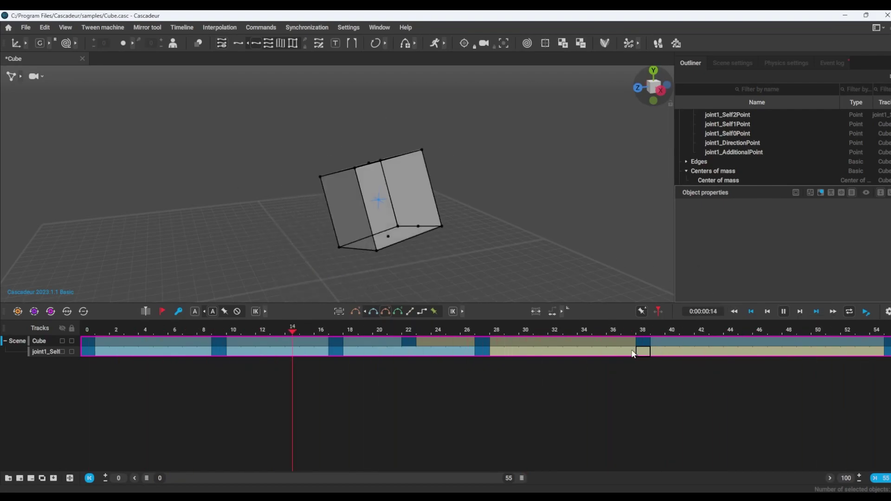
pyautogui.click(785, 312)
# Step: Select the corner point joint1_Self1Point and add a separate track for it named joint1_Self1Point
pyautogui.click(438, 236)
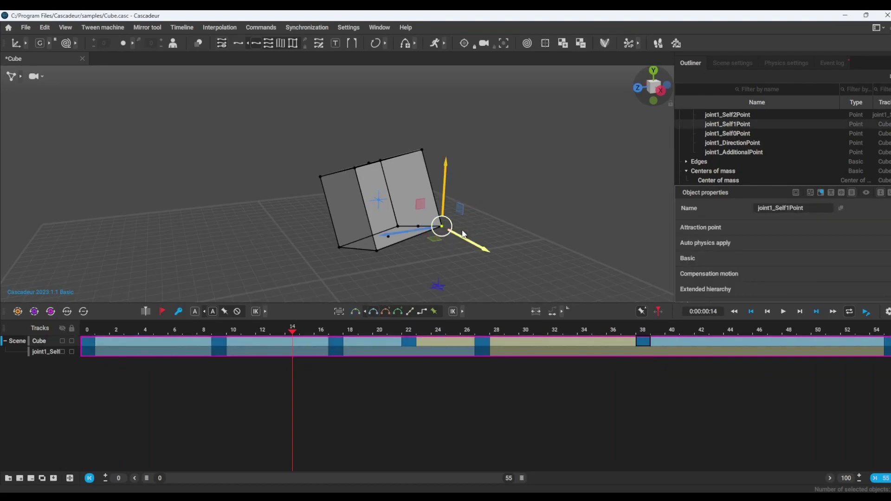
pyautogui.click(21, 479)
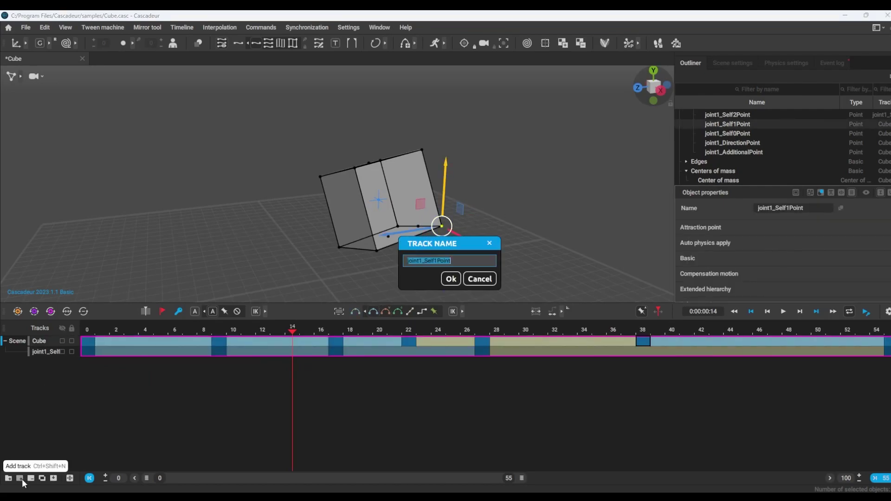
pyautogui.click(449, 279)
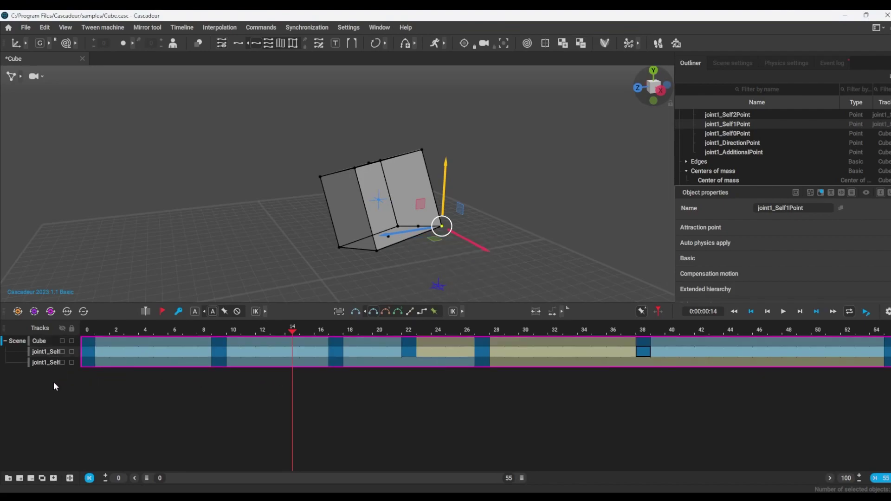
# Step: Merge the Cube track and both corner-point tracks into a single track and play the combined animation
pyautogui.click(53, 362)
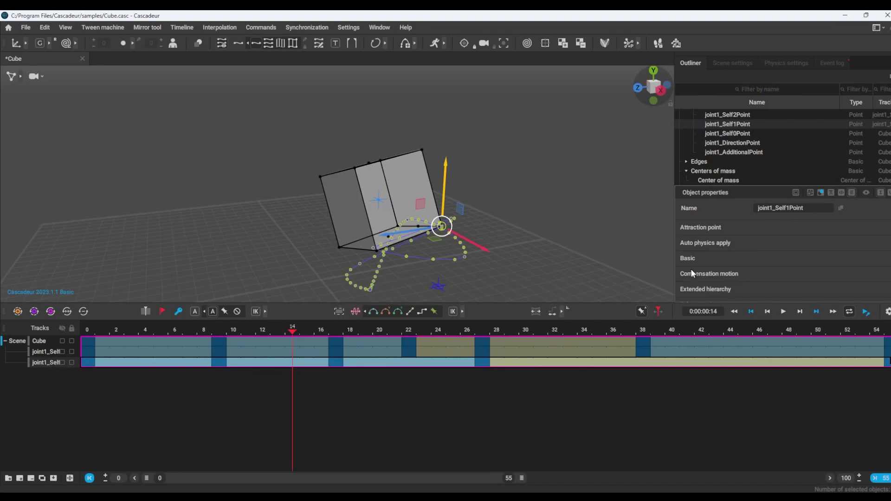
pyautogui.keyDown('ctrl'); pyautogui.click(46, 352); pyautogui.keyUp('ctrl')
pyautogui.keyDown('ctrl'); pyautogui.click(42, 343); pyautogui.keyUp('ctrl')
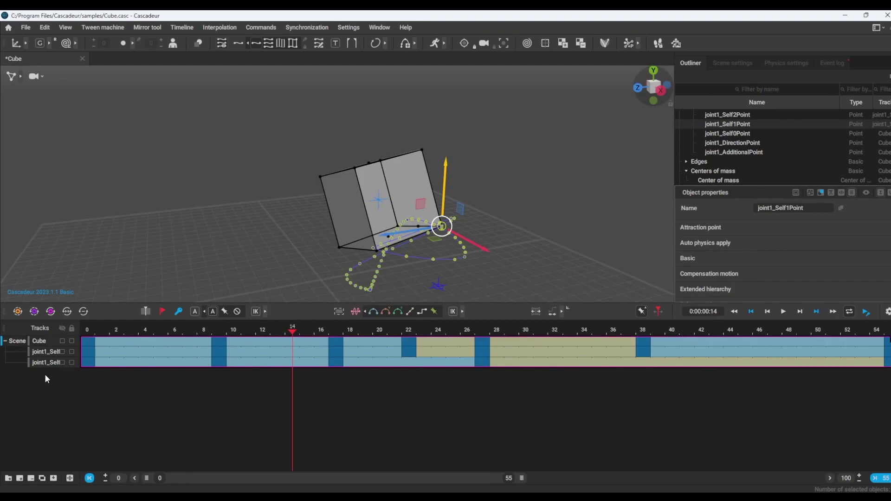
pyautogui.click(41, 479)
pyautogui.moveTo(299, 327); pyautogui.dragTo(440, 338)
pyautogui.click(783, 311)
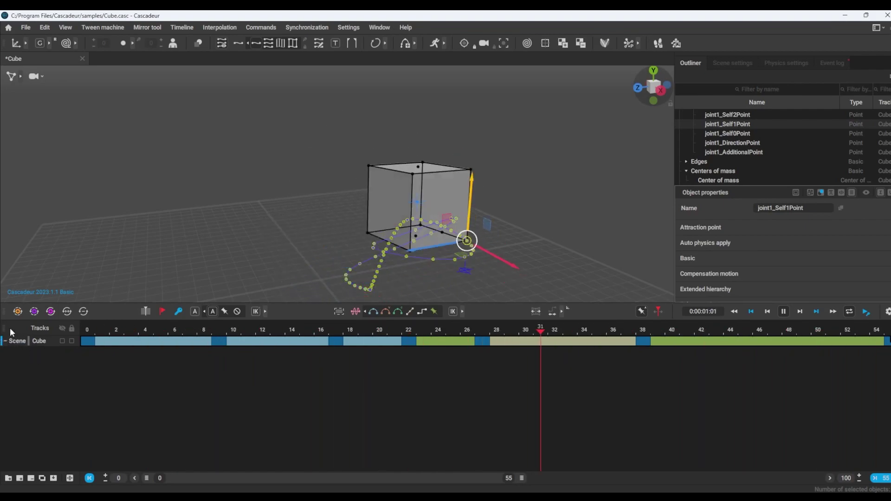
# Step: Create two timeline folders named joint1_Self1Point below the Cube track, with a joint1_Self1Point track inside the second
pyautogui.click(8, 479)
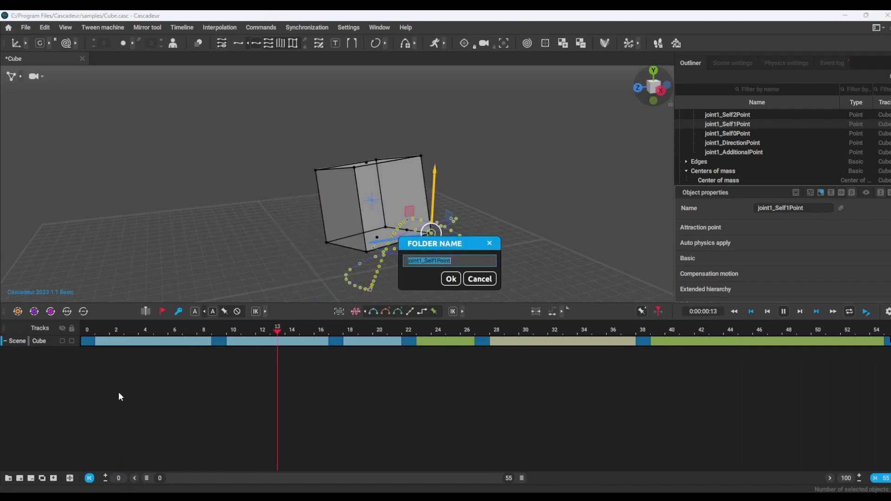
pyautogui.click(451, 279)
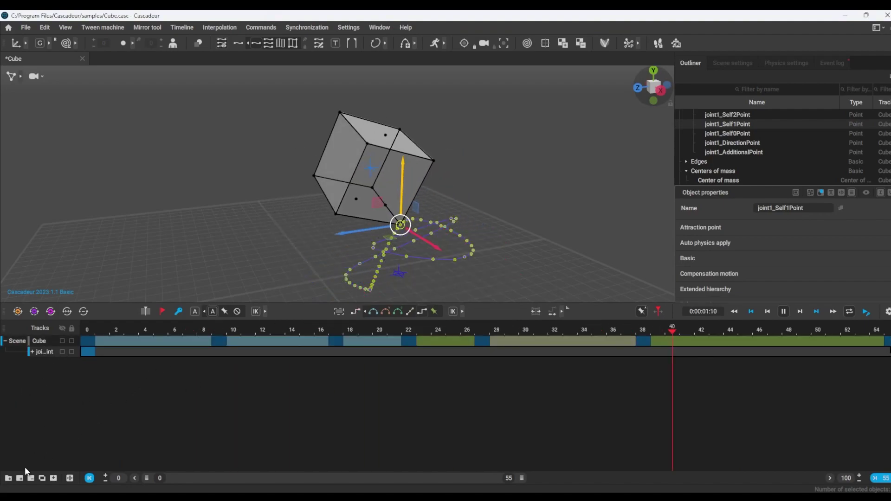
pyautogui.click(8, 479)
pyautogui.click(449, 279)
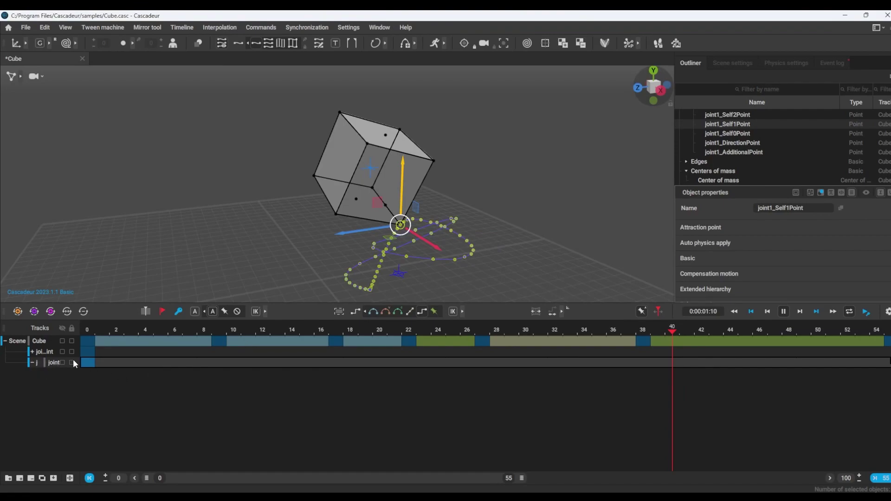
# Step: Widen the track name column and reduce the timeline's height to enlarge the viewport
pyautogui.moveTo(81, 330); pyautogui.dragTo(177, 333)
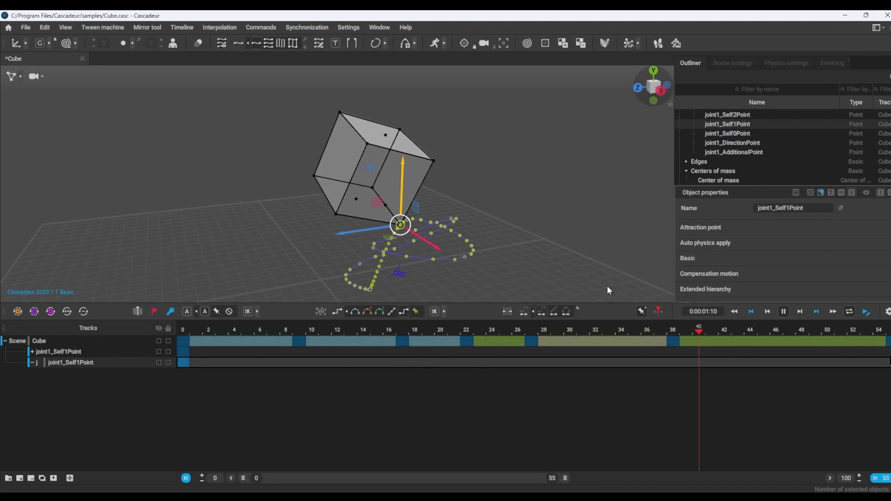
pyautogui.moveTo(611, 304); pyautogui.dragTo(610, 357)
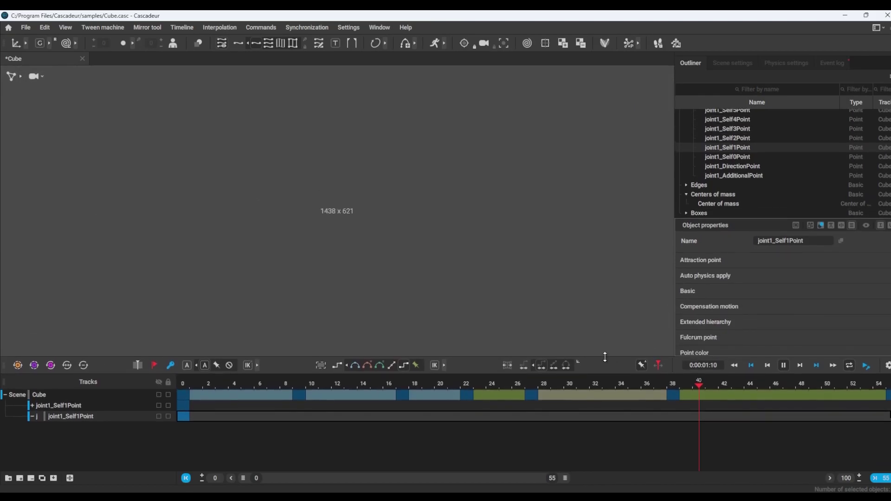